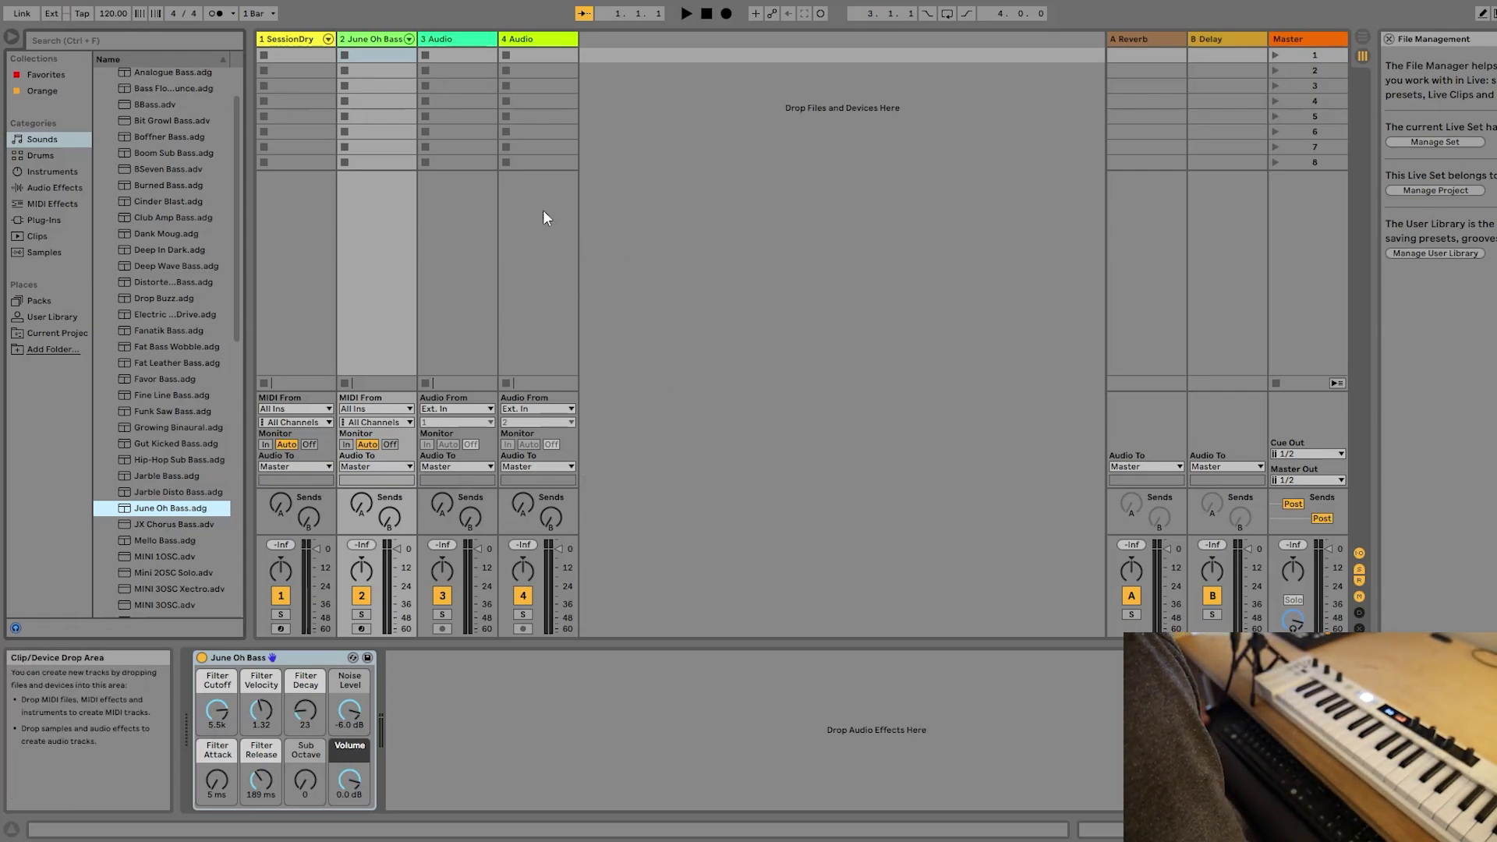
Step: Inspect the devices on the SessionDry drum track and the June Oh Bass track
click(292, 39)
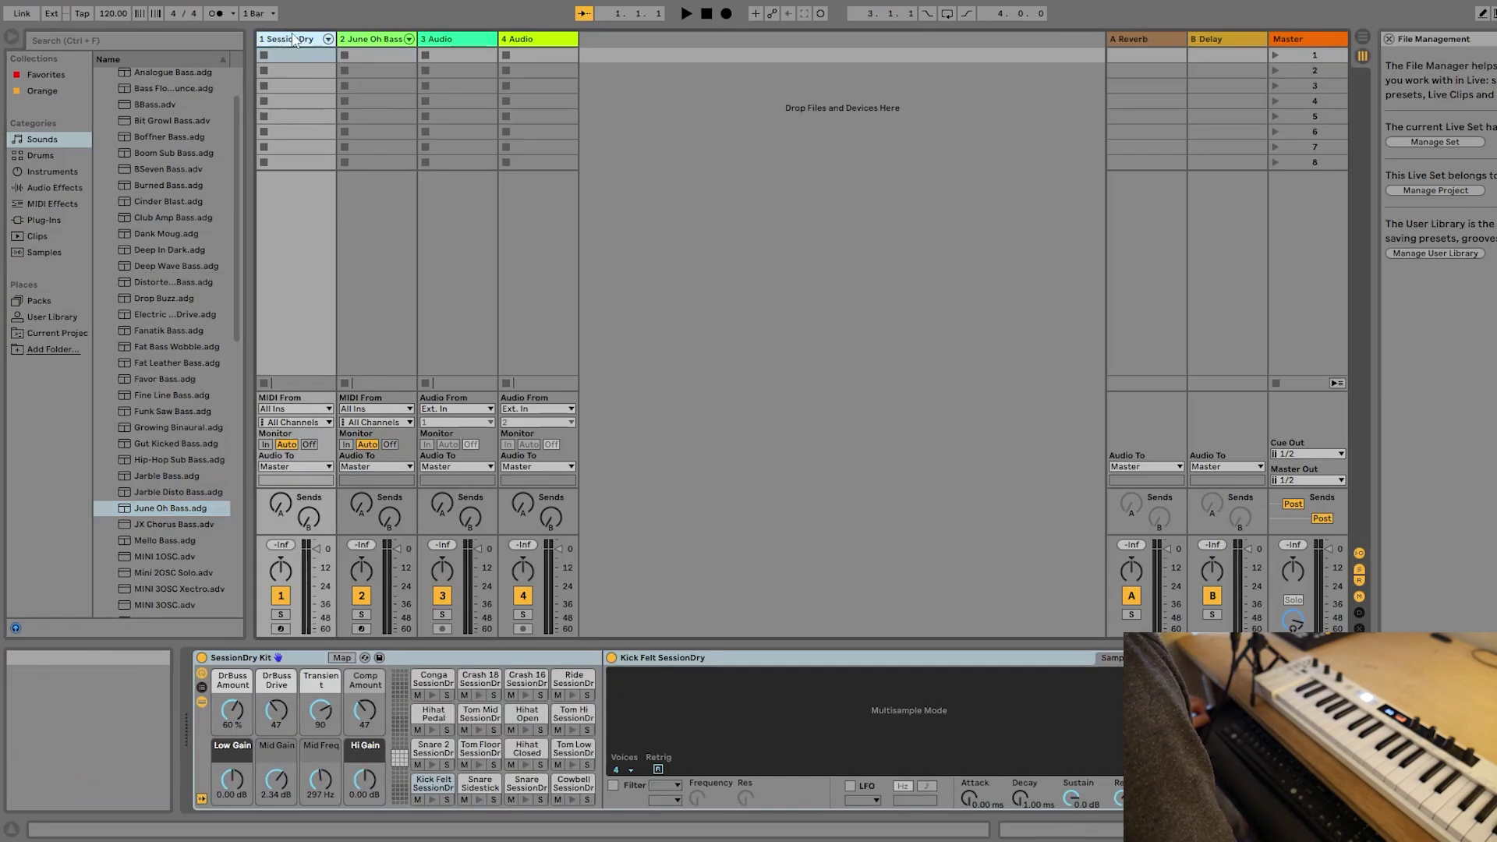
click(368, 40)
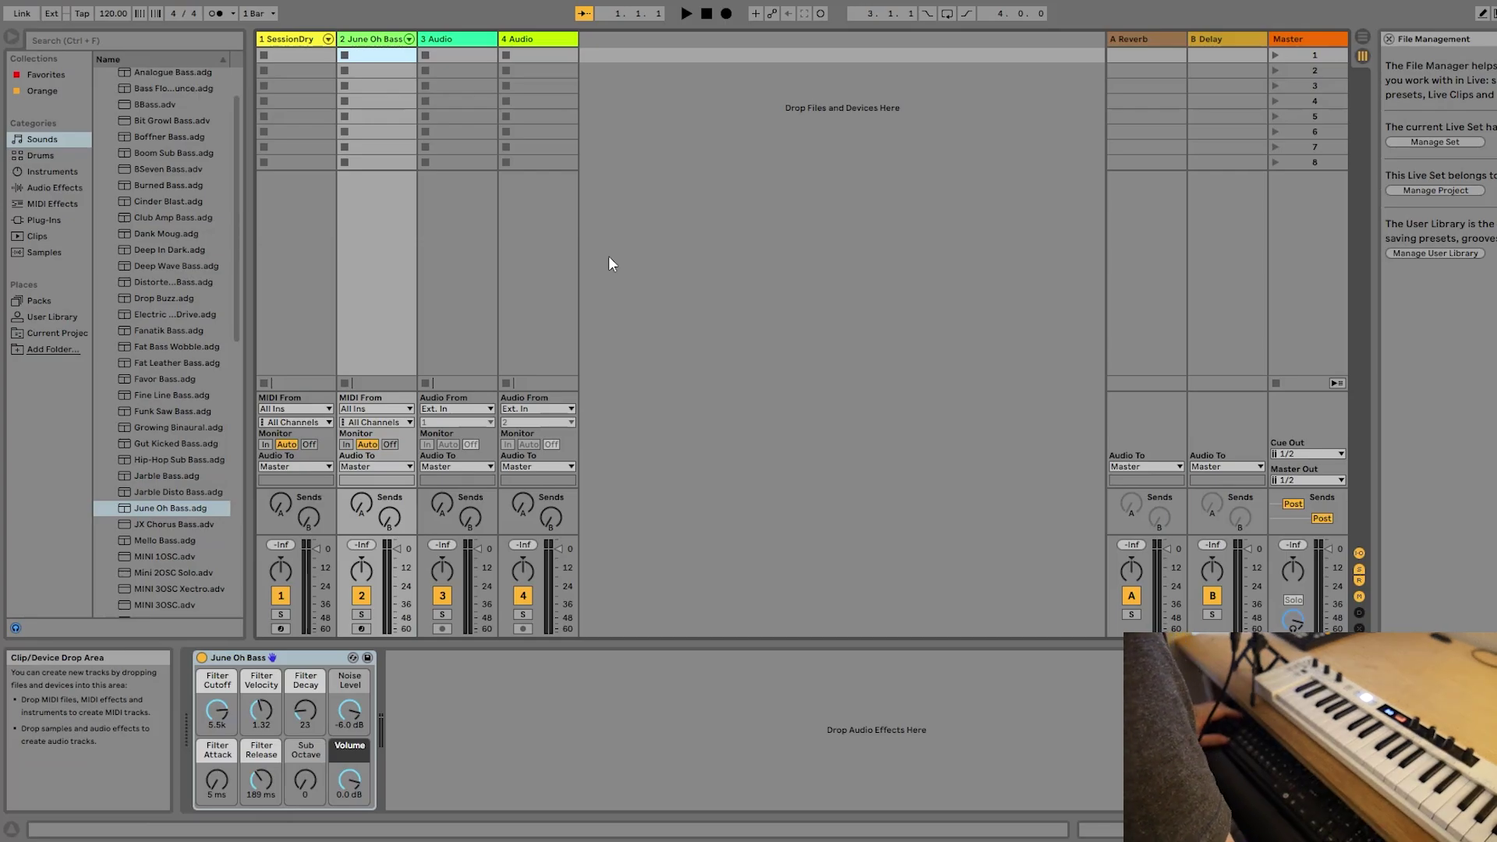
Step: Switch to Arrangement View and select the SessionDry and June Oh Bass tracks
key(Tab)
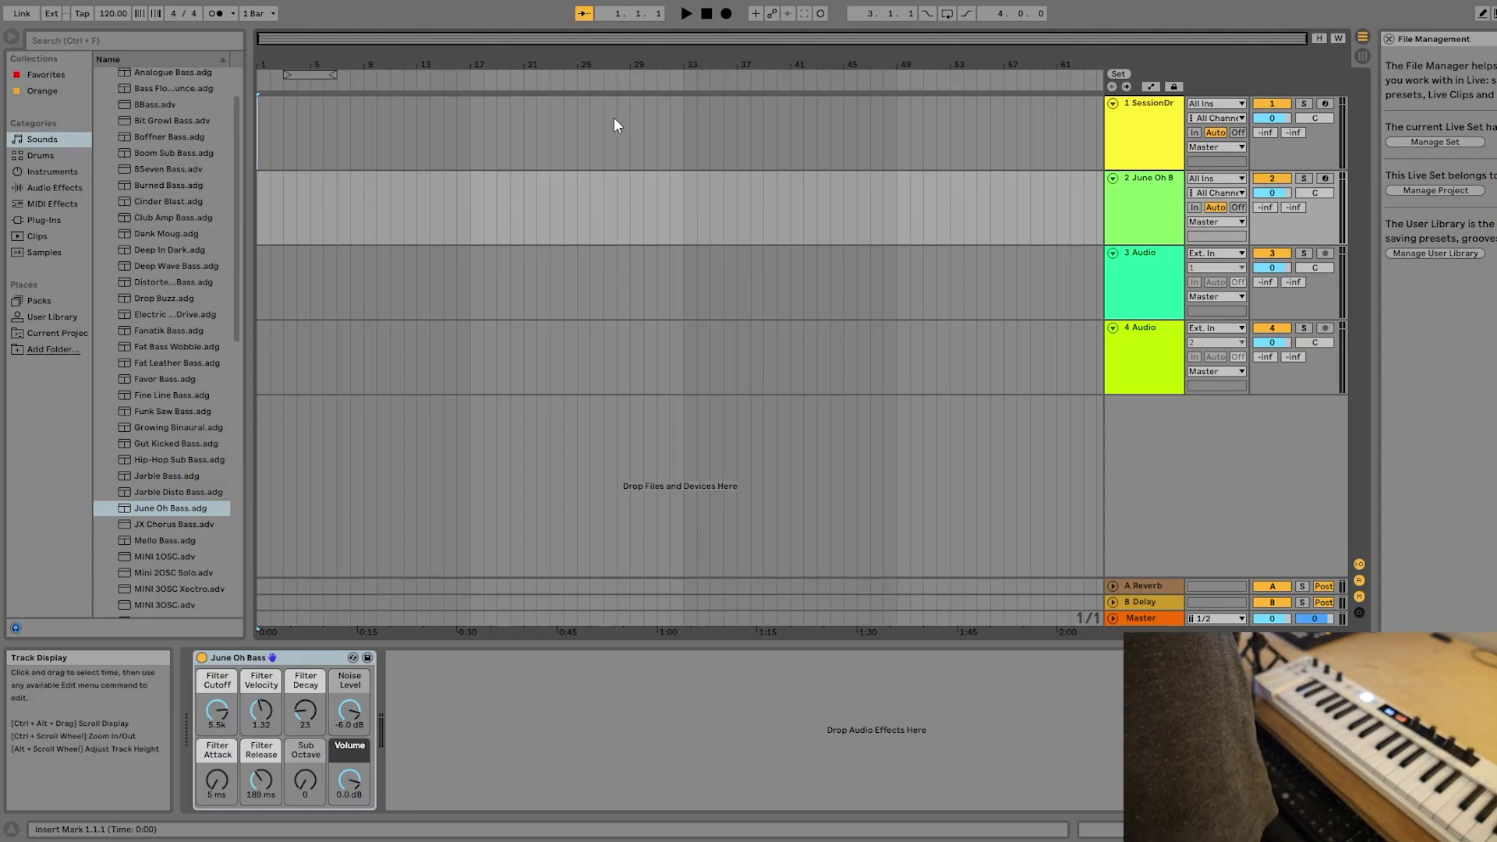
click(1129, 145)
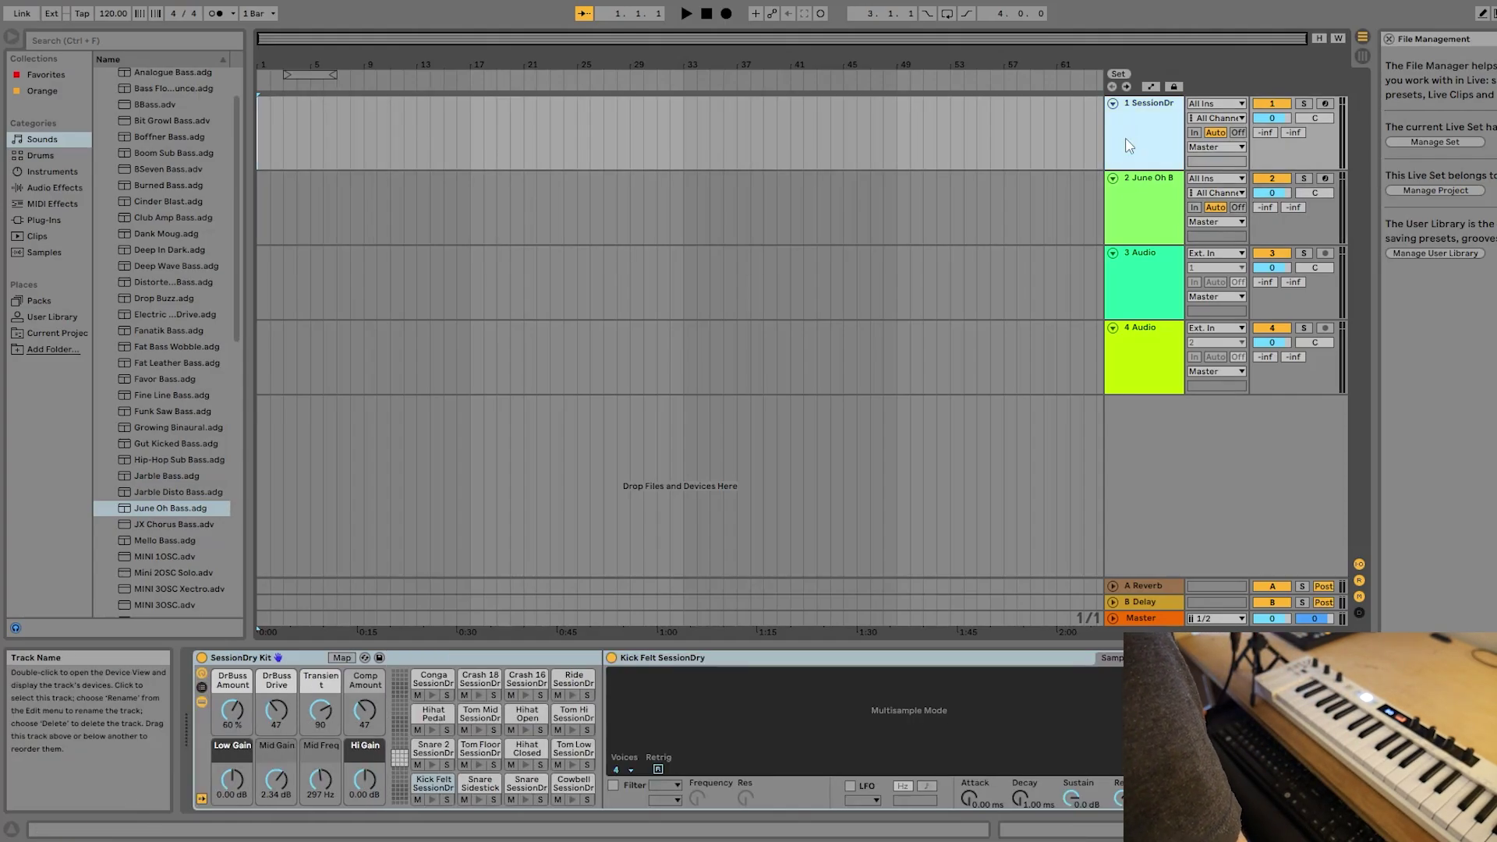
click(1135, 209)
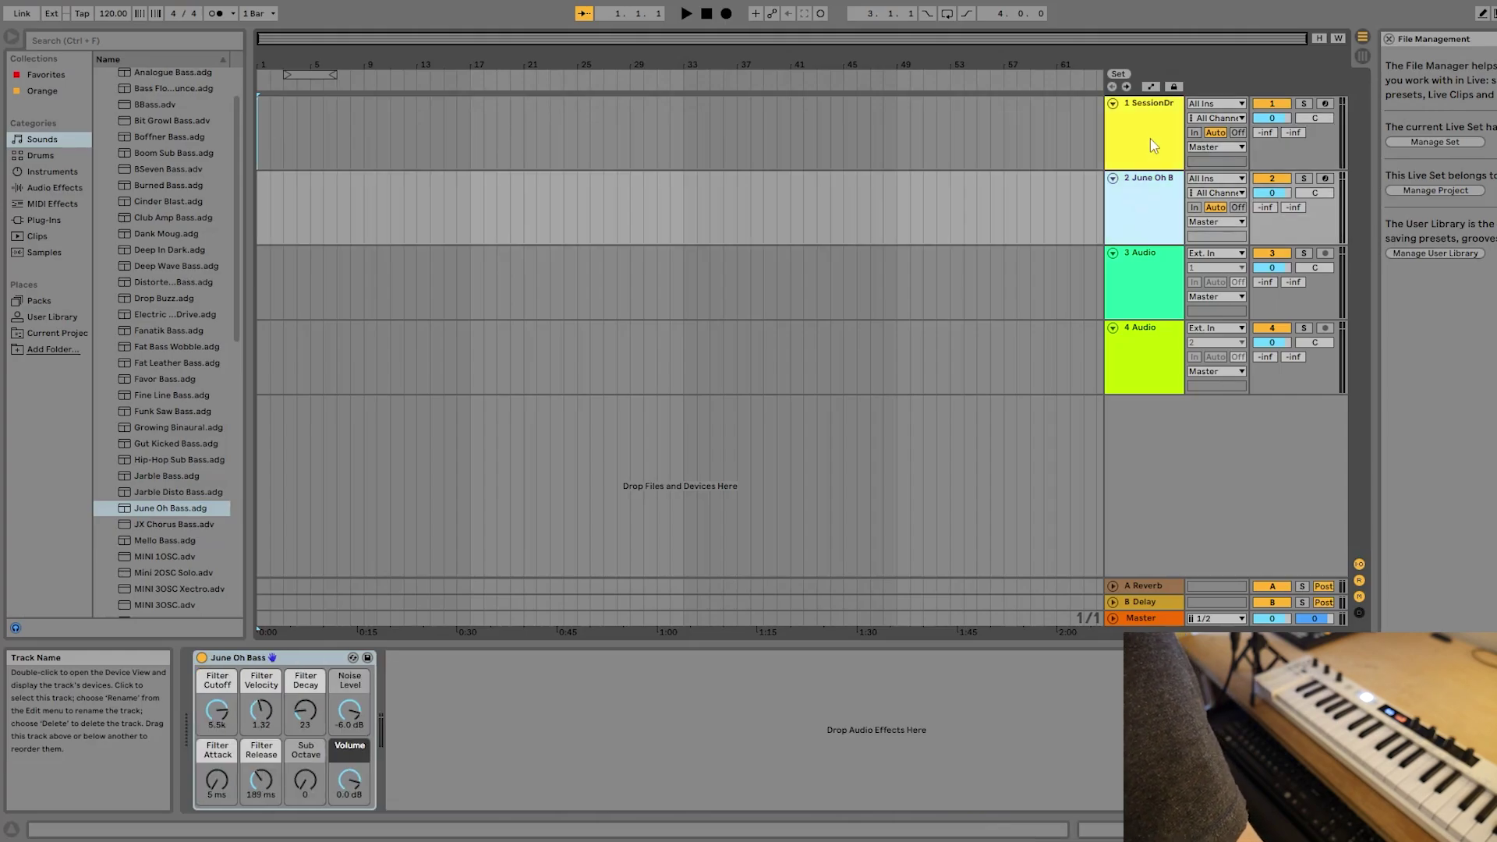
click(1149, 138)
click(1141, 207)
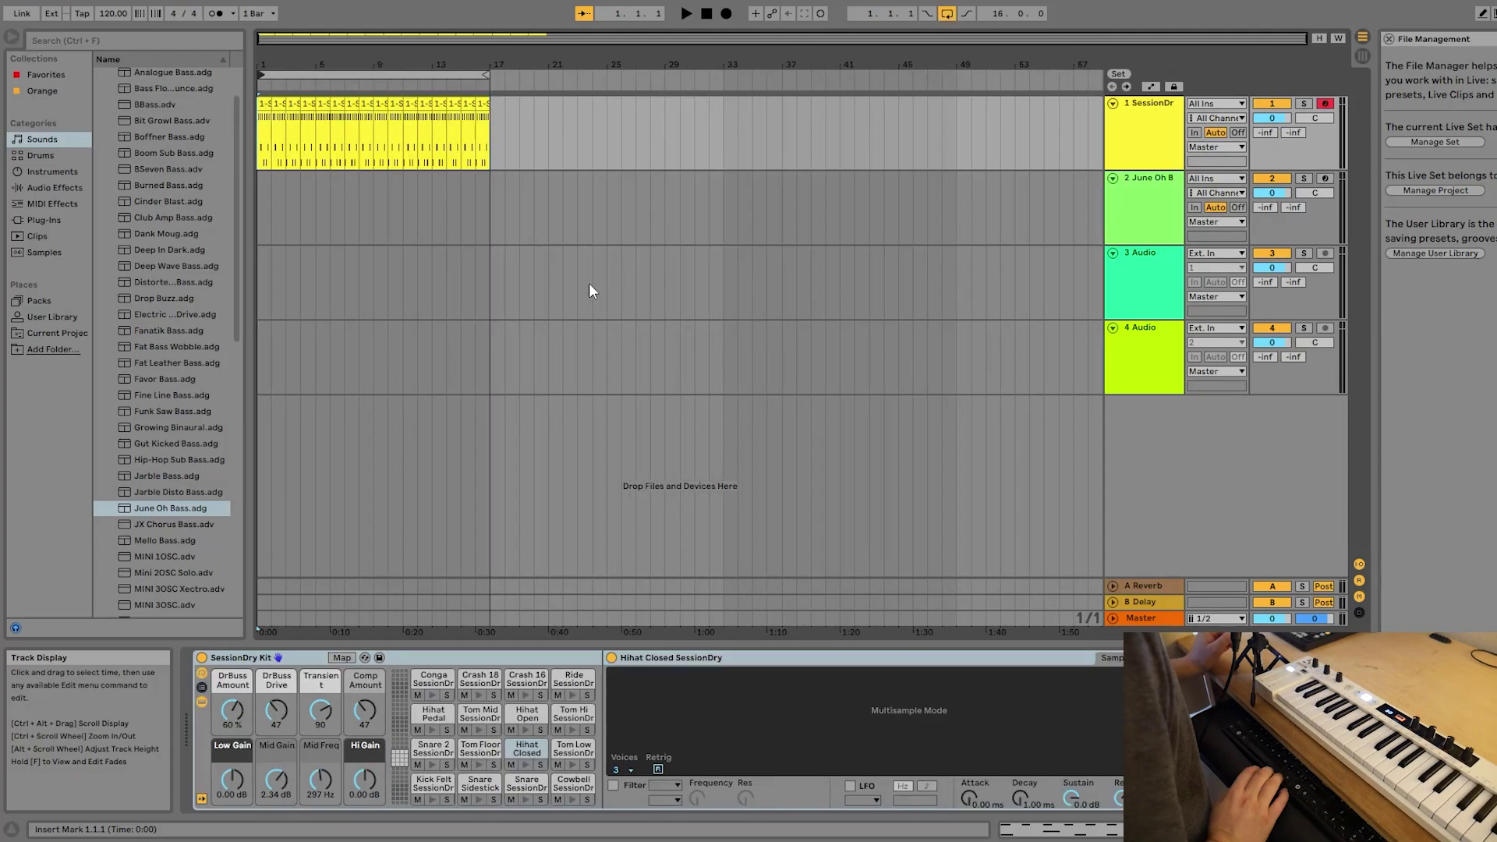
Step: Play the arrangement from bar 1 and disarm the bass track from recording
key(space)
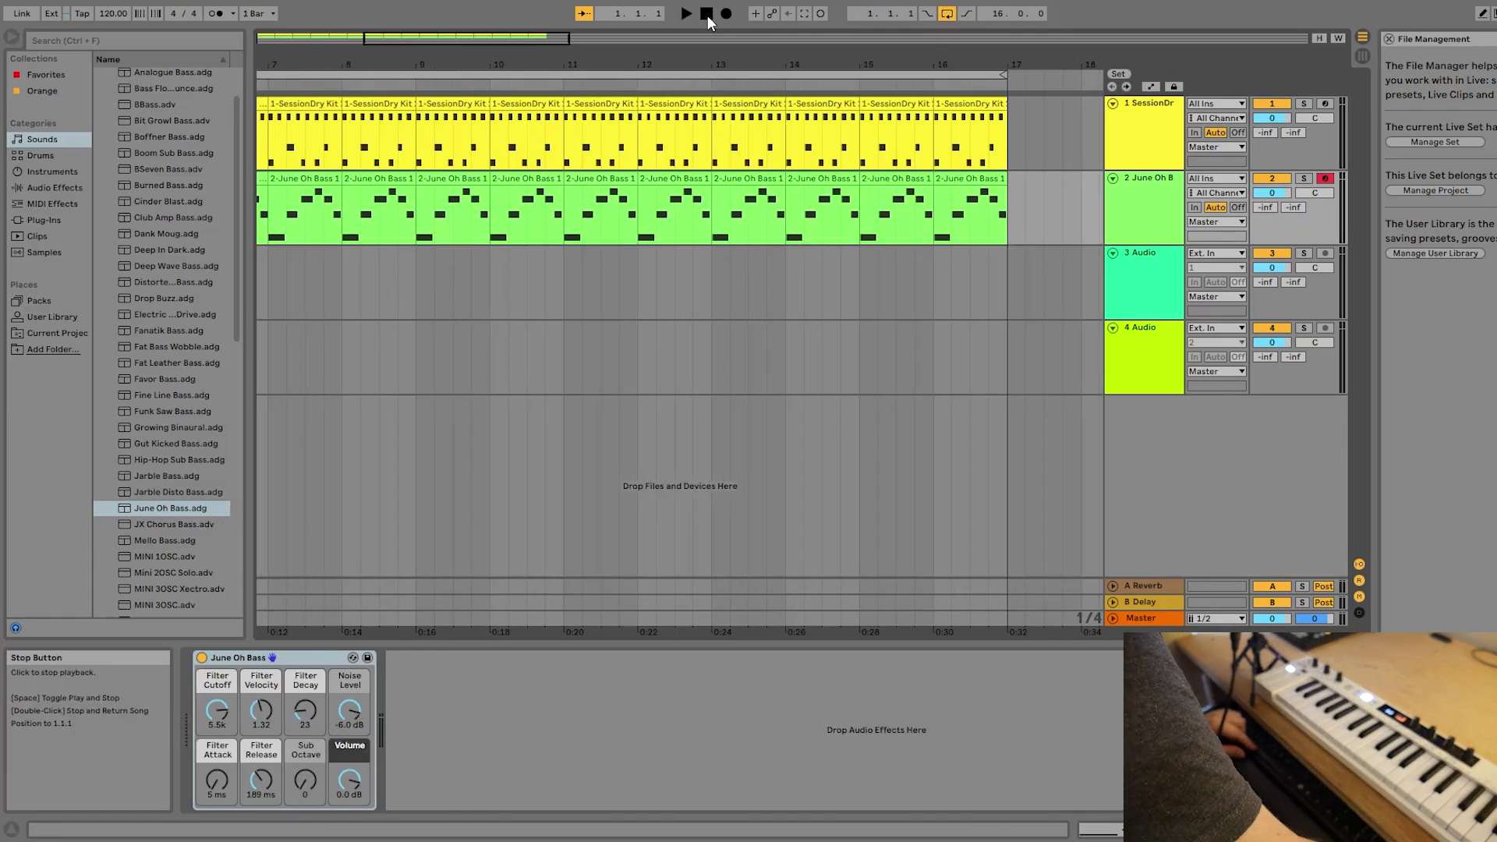
key(space)
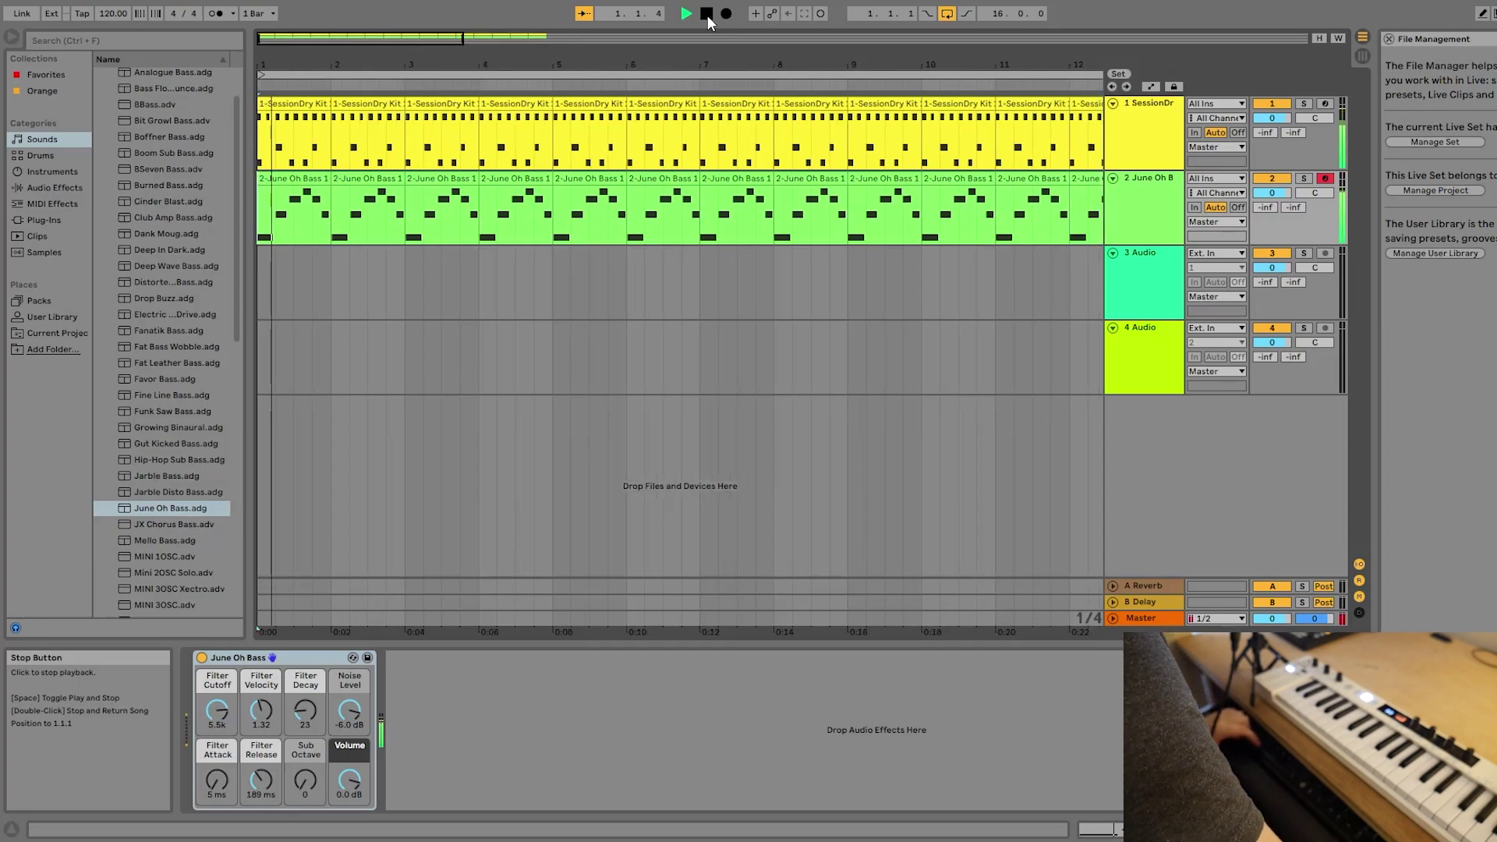
click(1327, 175)
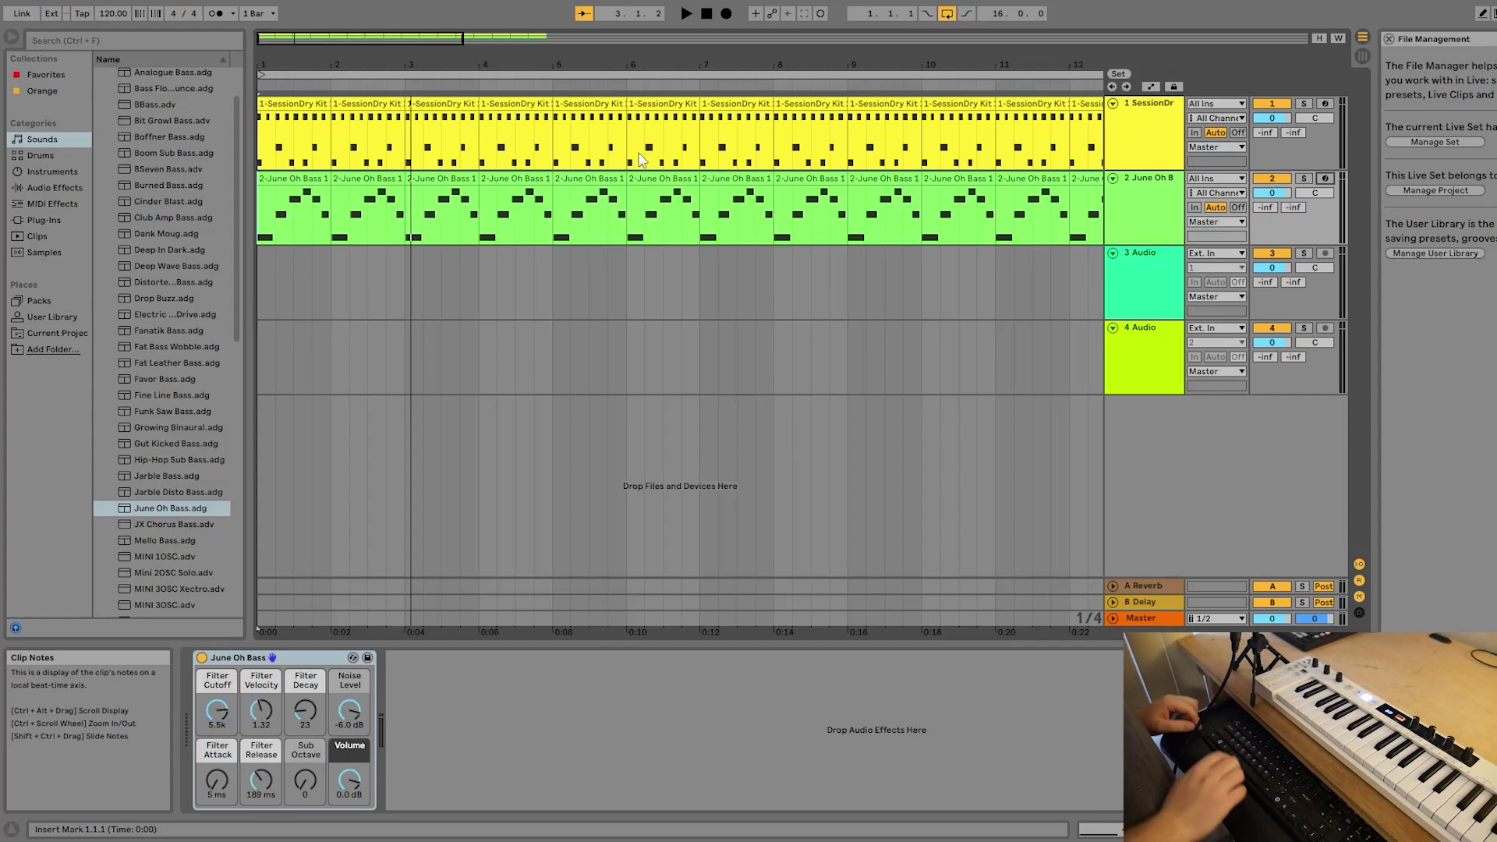
Step: Turn on Automation Mode with the A key so every track shows its envelope choosers
key(a)
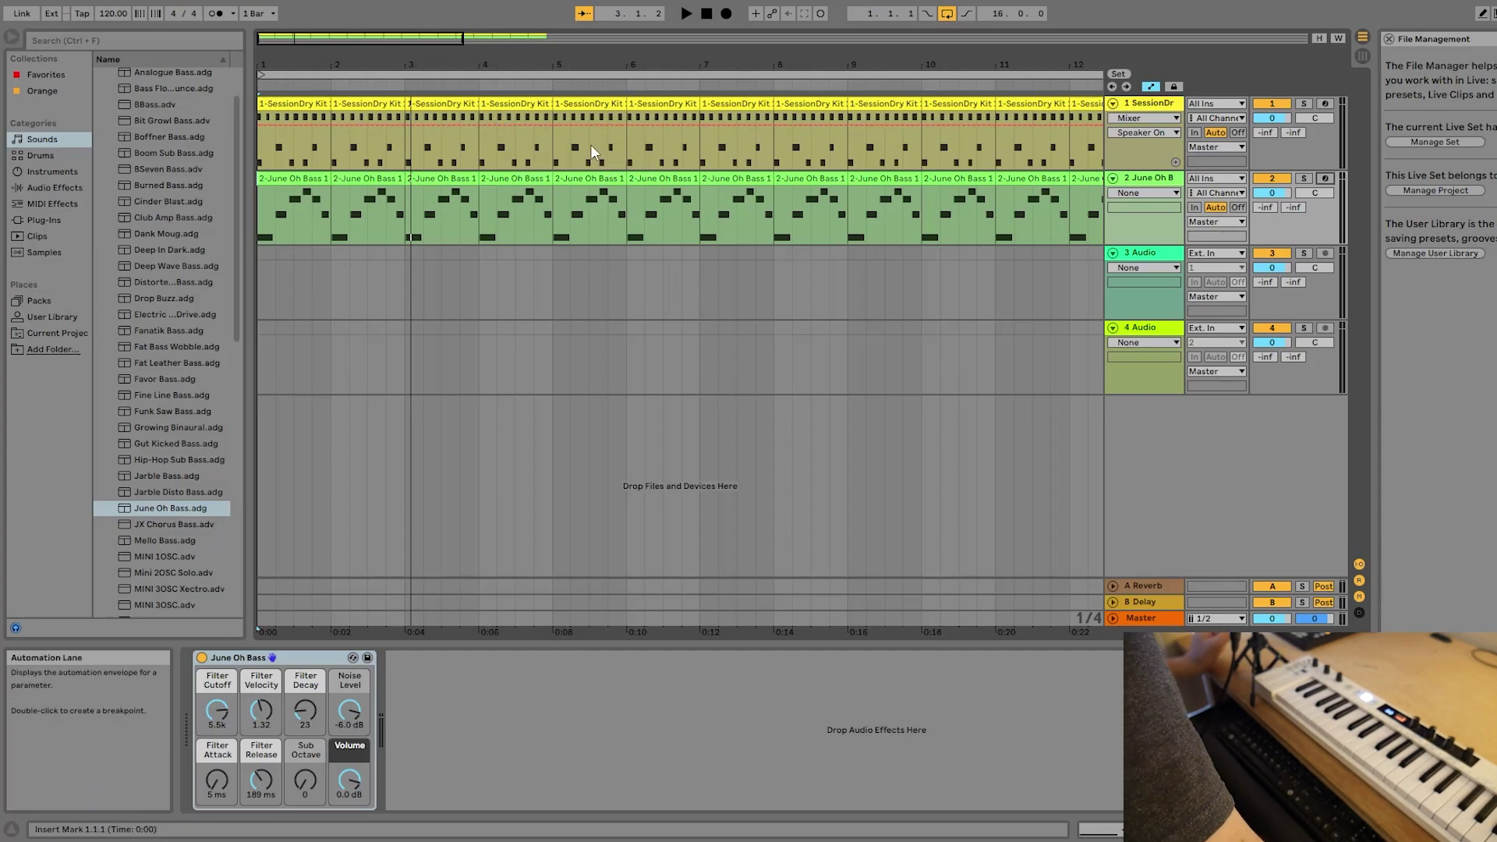
Step: Set track 1's automation lane to Mixer > Track Volume
click(1135, 122)
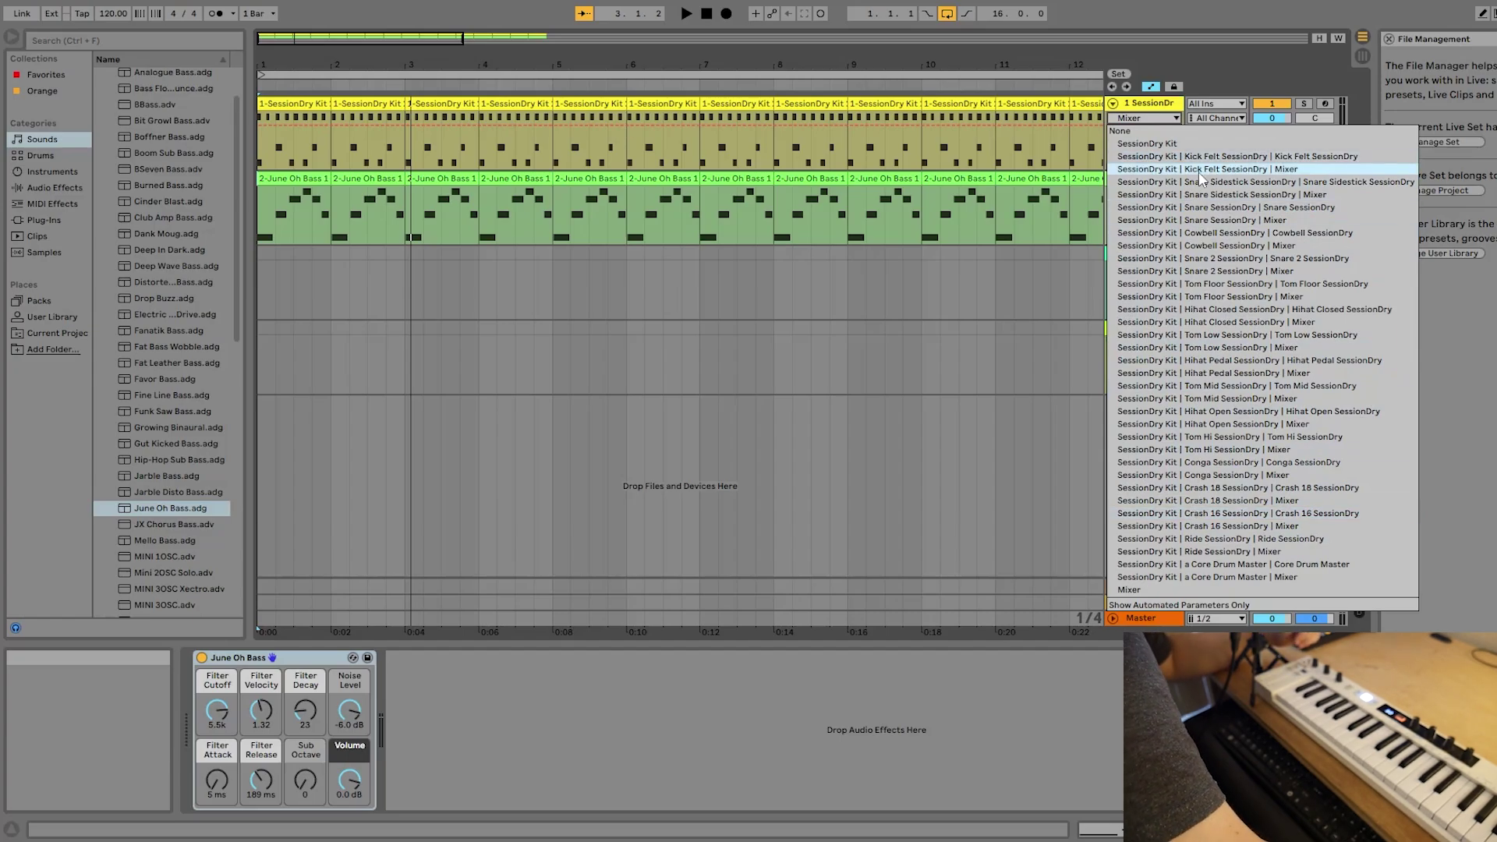
click(1128, 590)
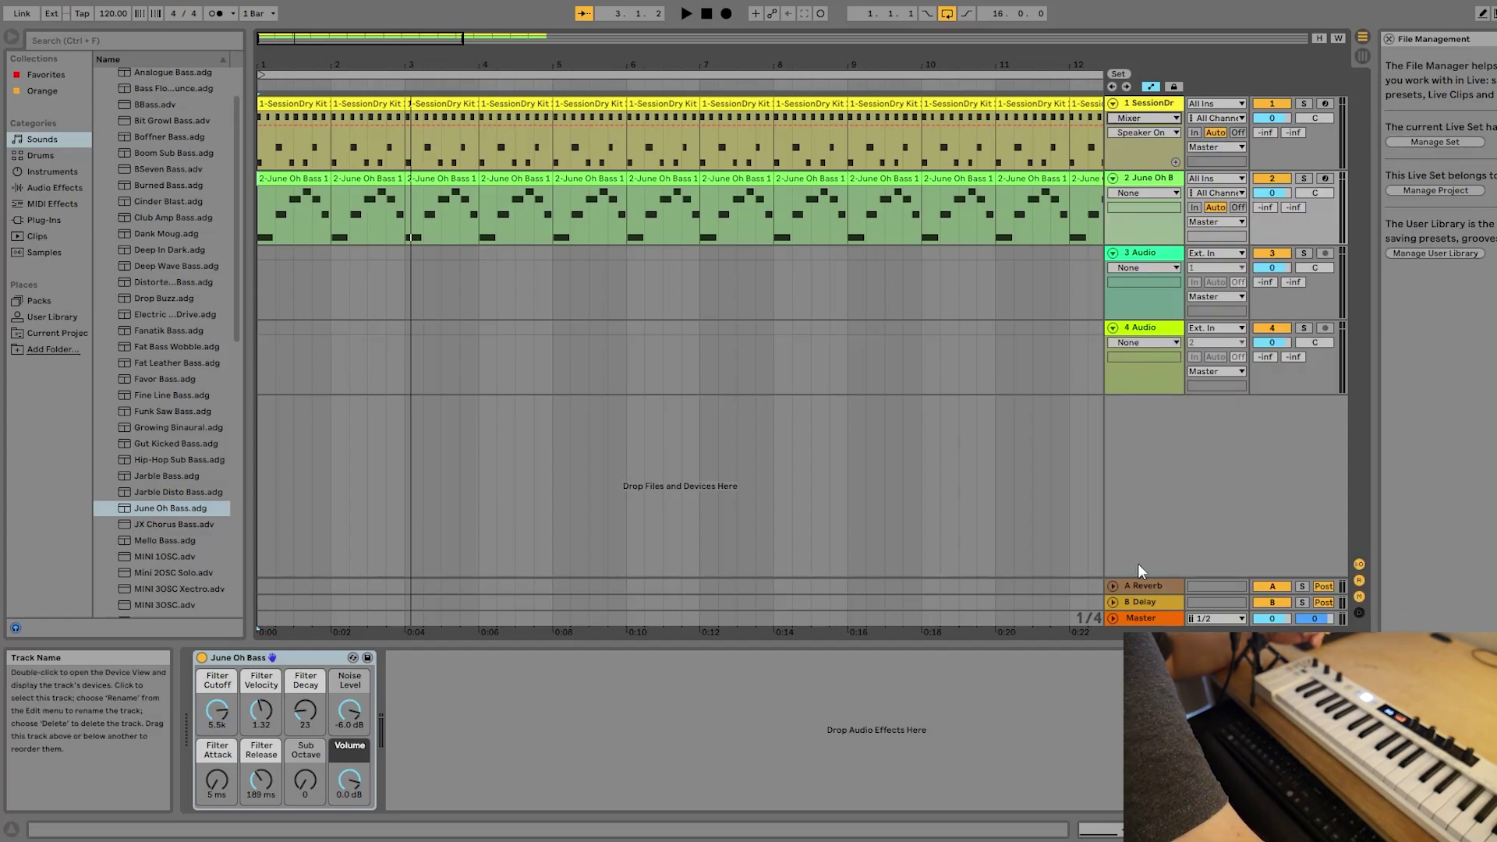
click(1145, 133)
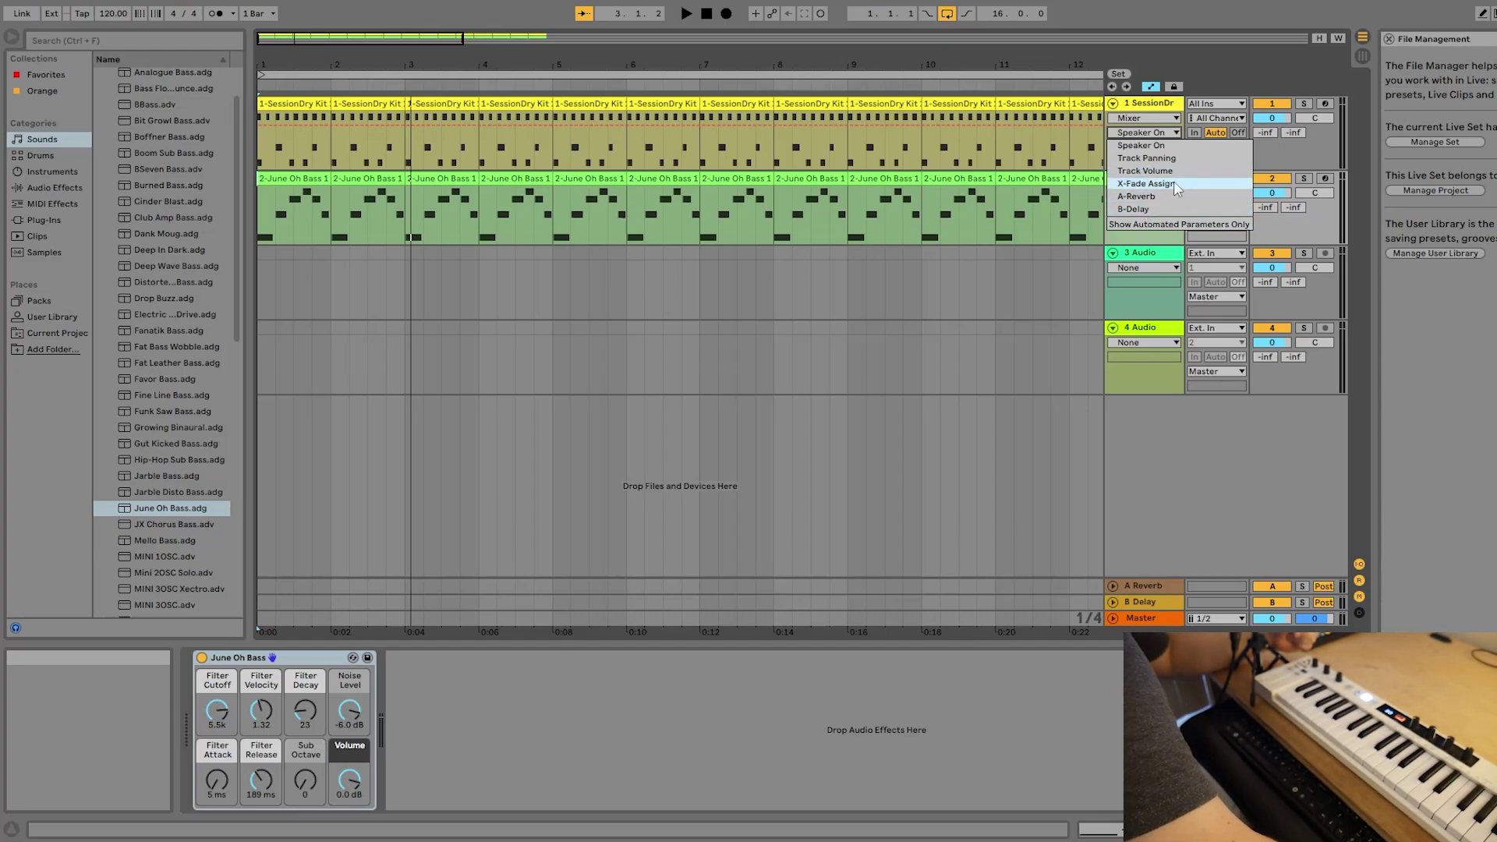
click(1144, 170)
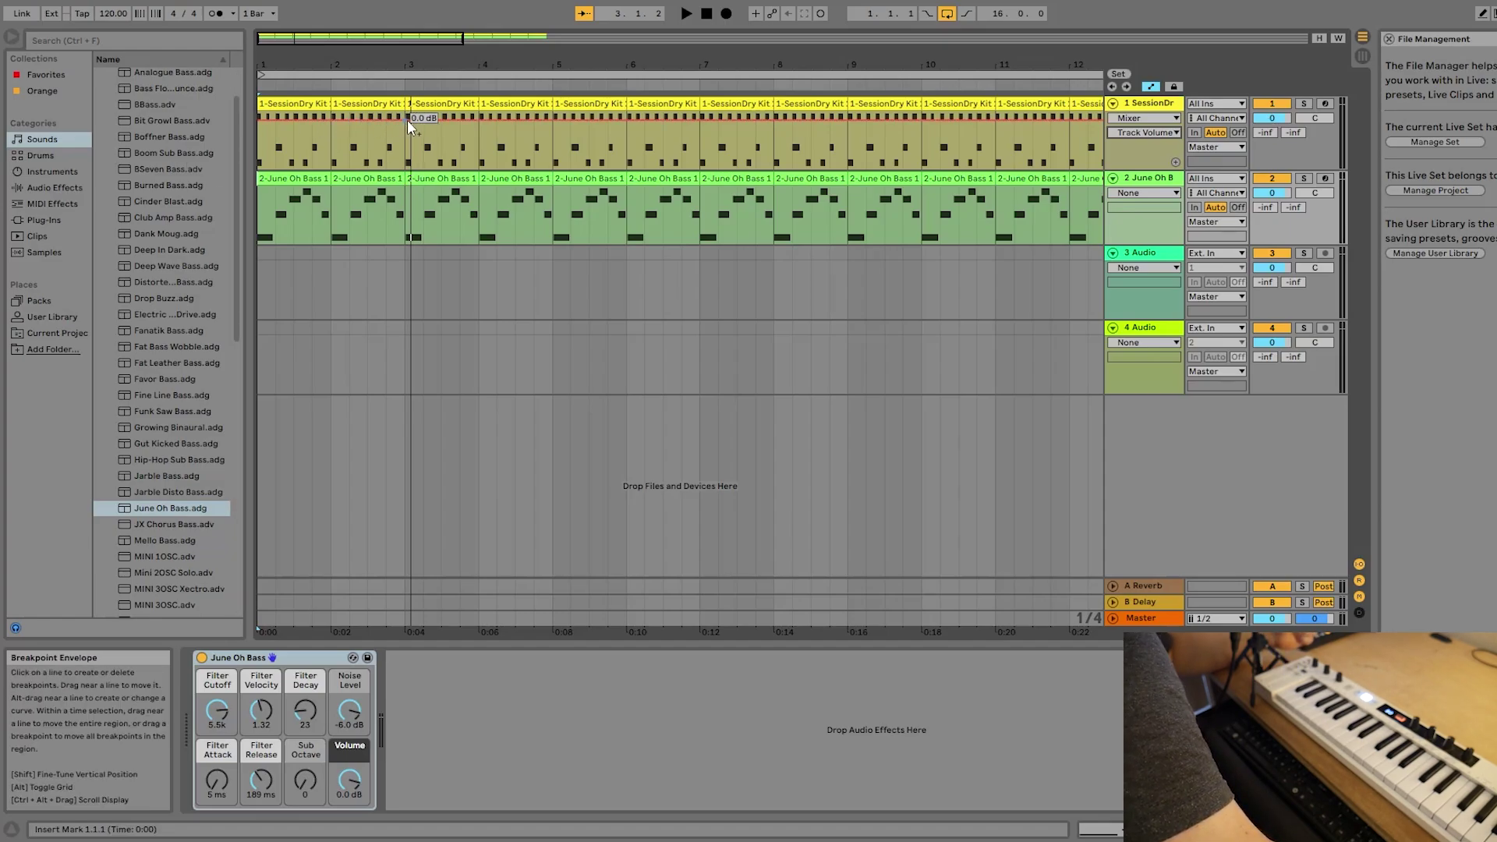
Step: Bend the drum volume envelope into a V dipping to -24 dB near bar 3, then stop playback
click(259, 121)
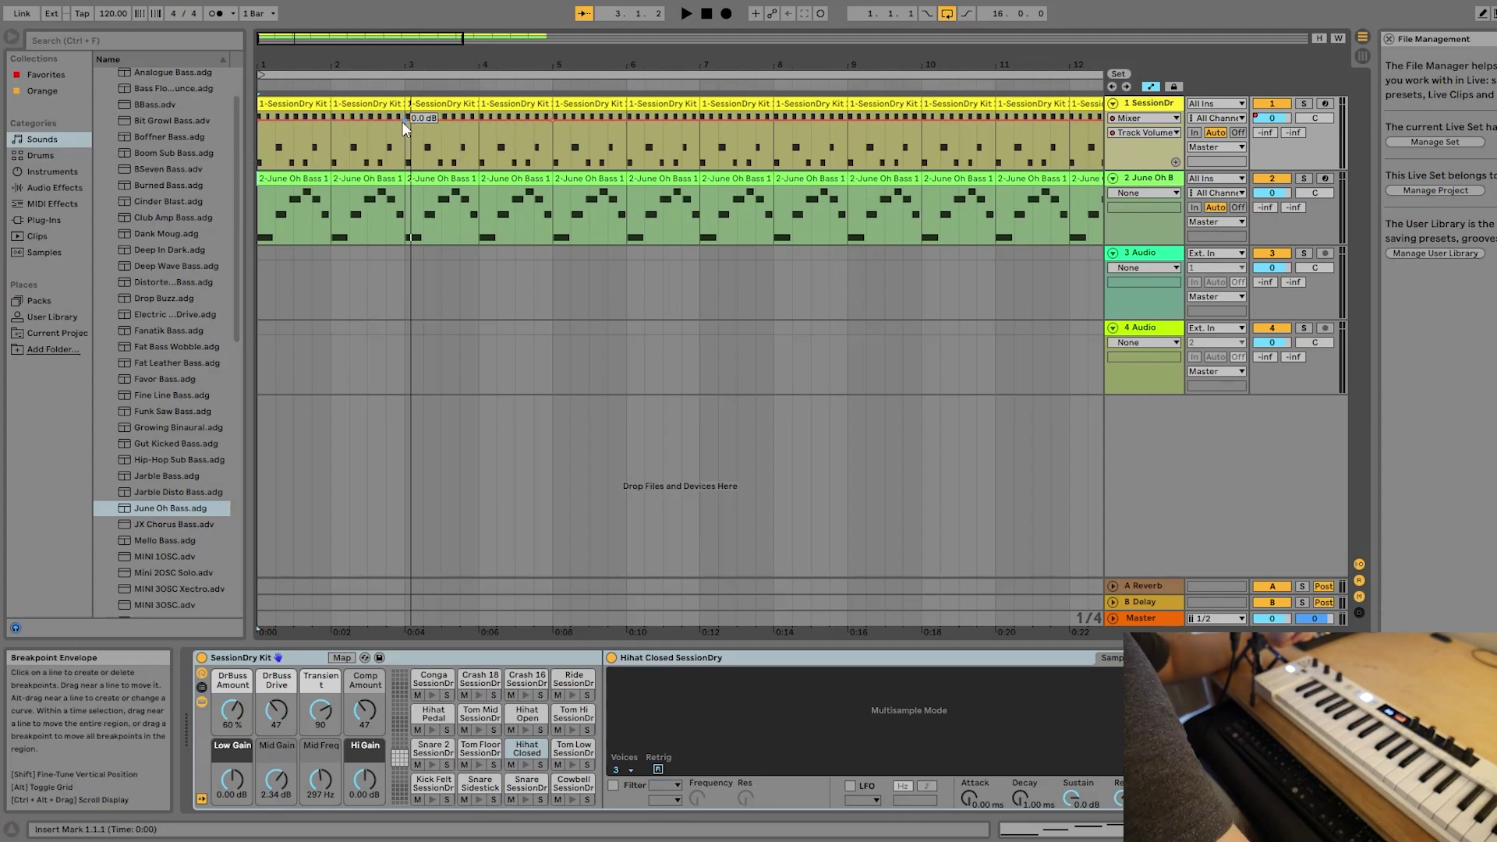
mouse_move(405, 122)
mouse_down()
mouse_move(405, 145)
mouse_move(404, 117)
mouse_up()
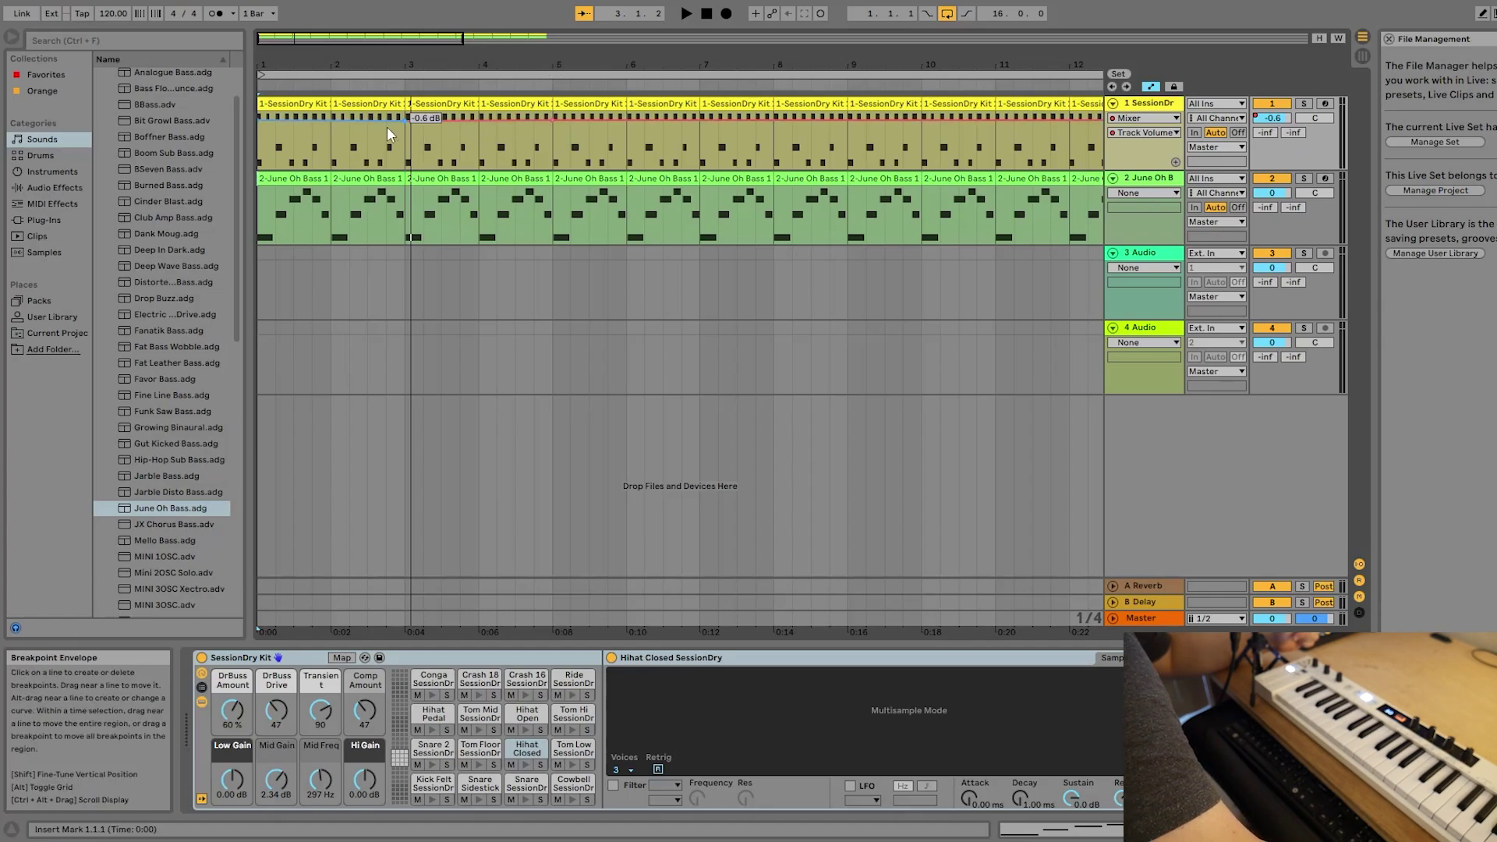
drag(403, 119, 403, 151)
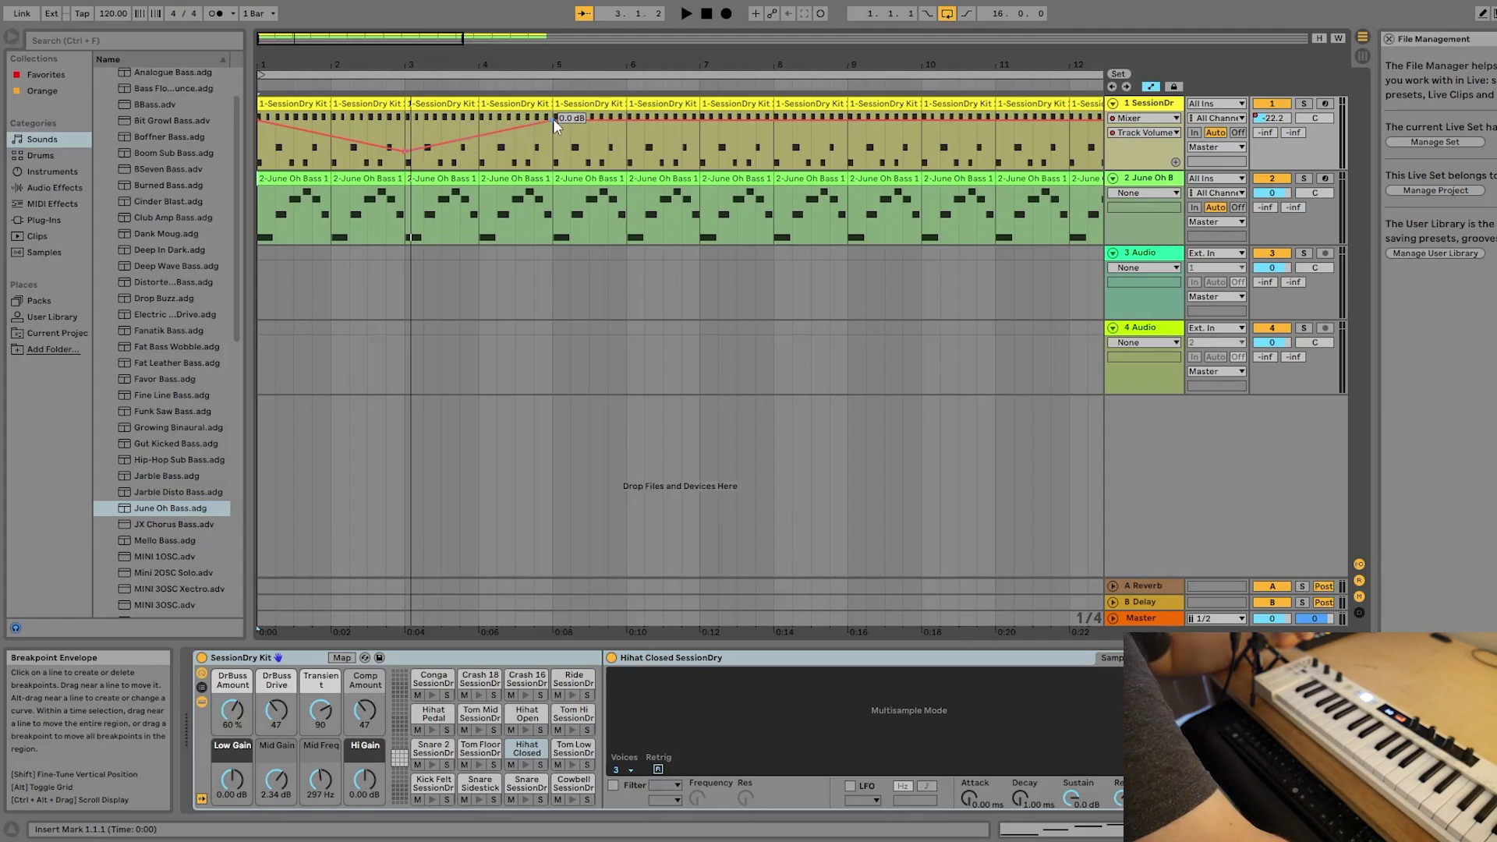
click(703, 15)
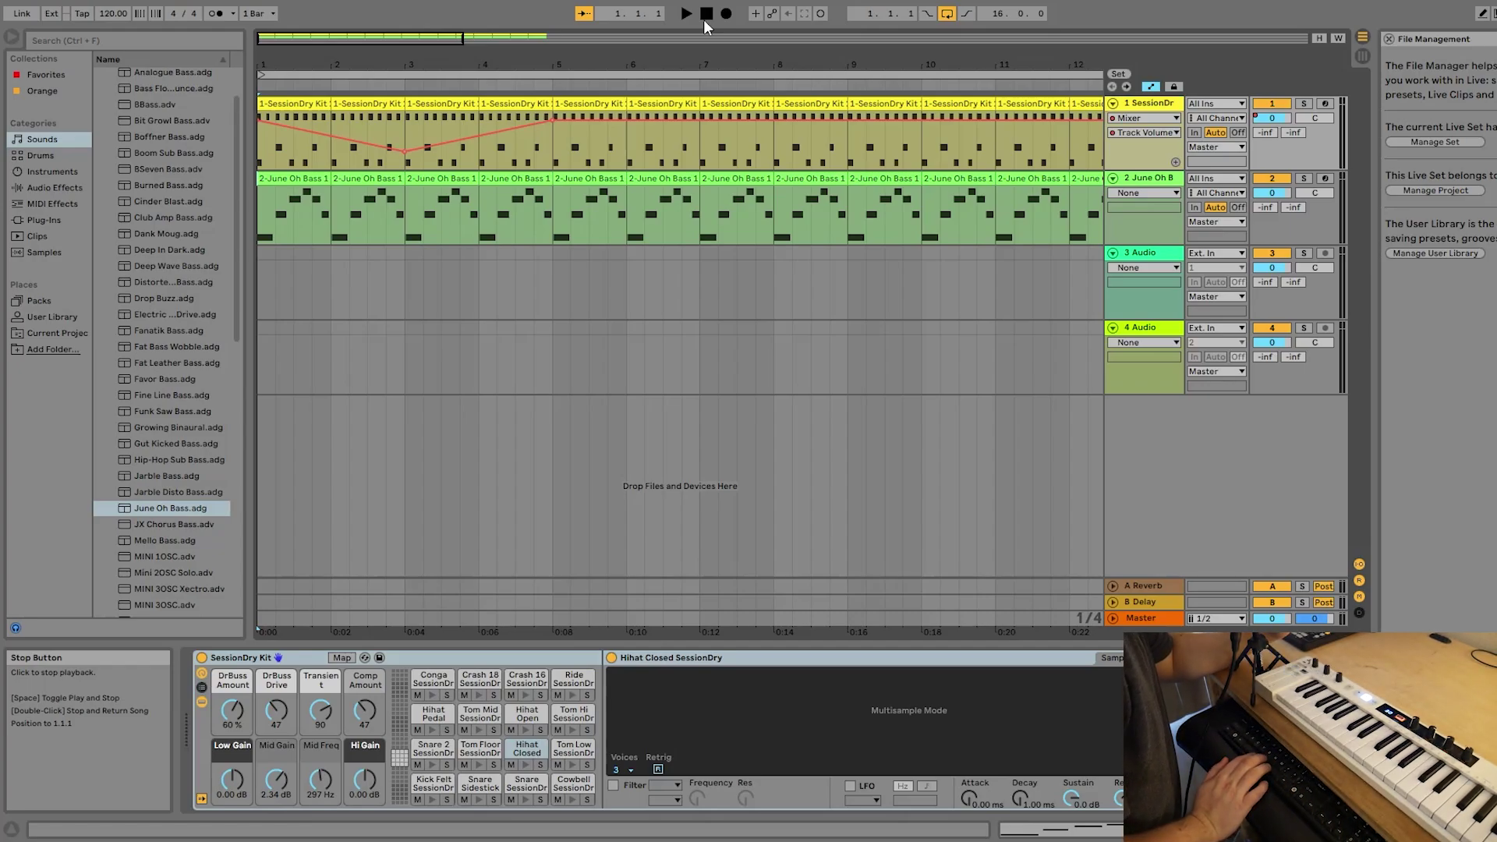
key(space)
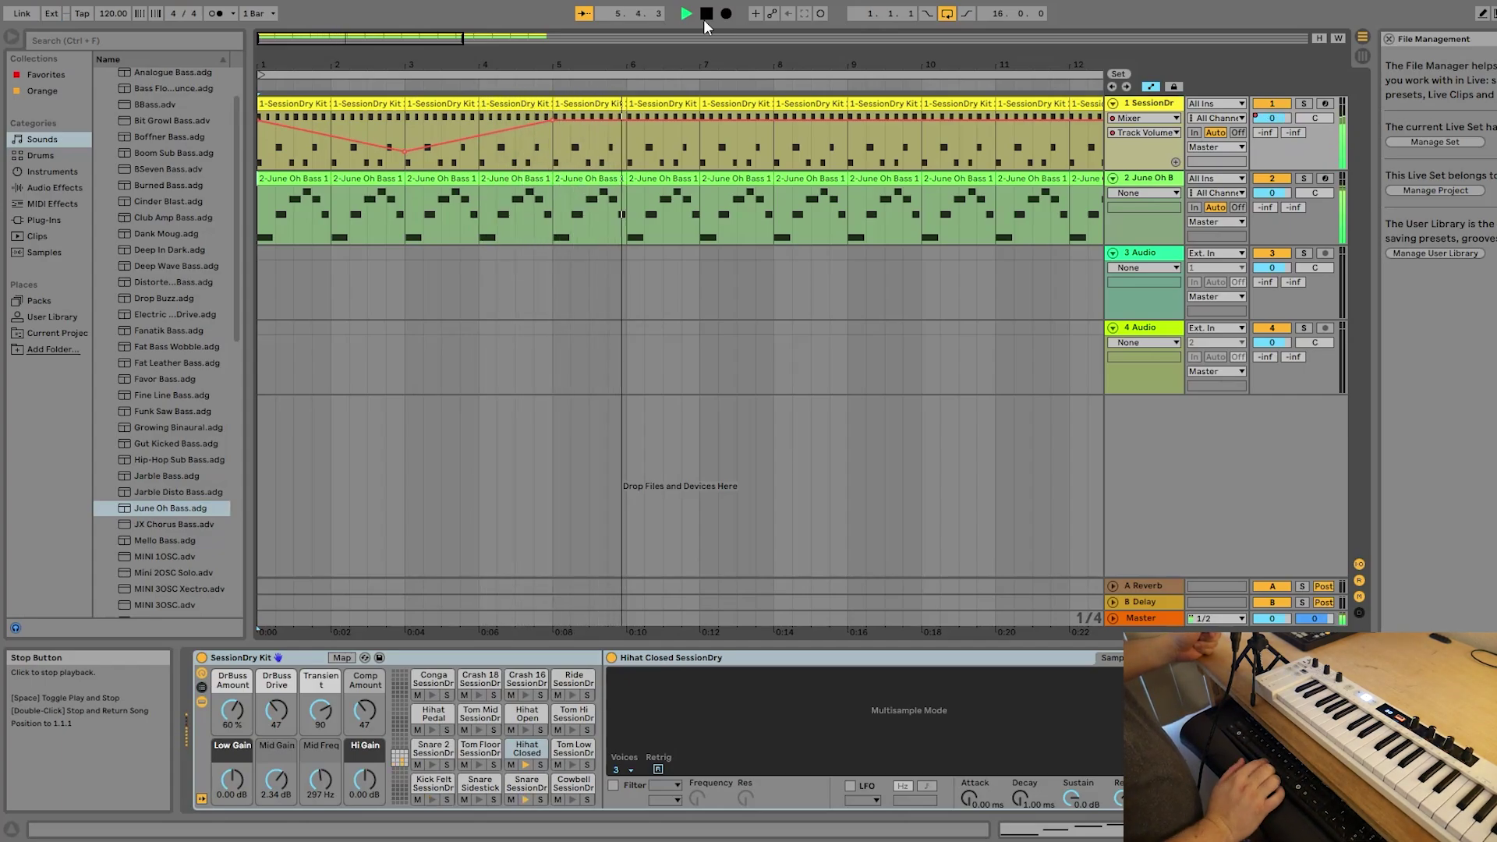
click(704, 19)
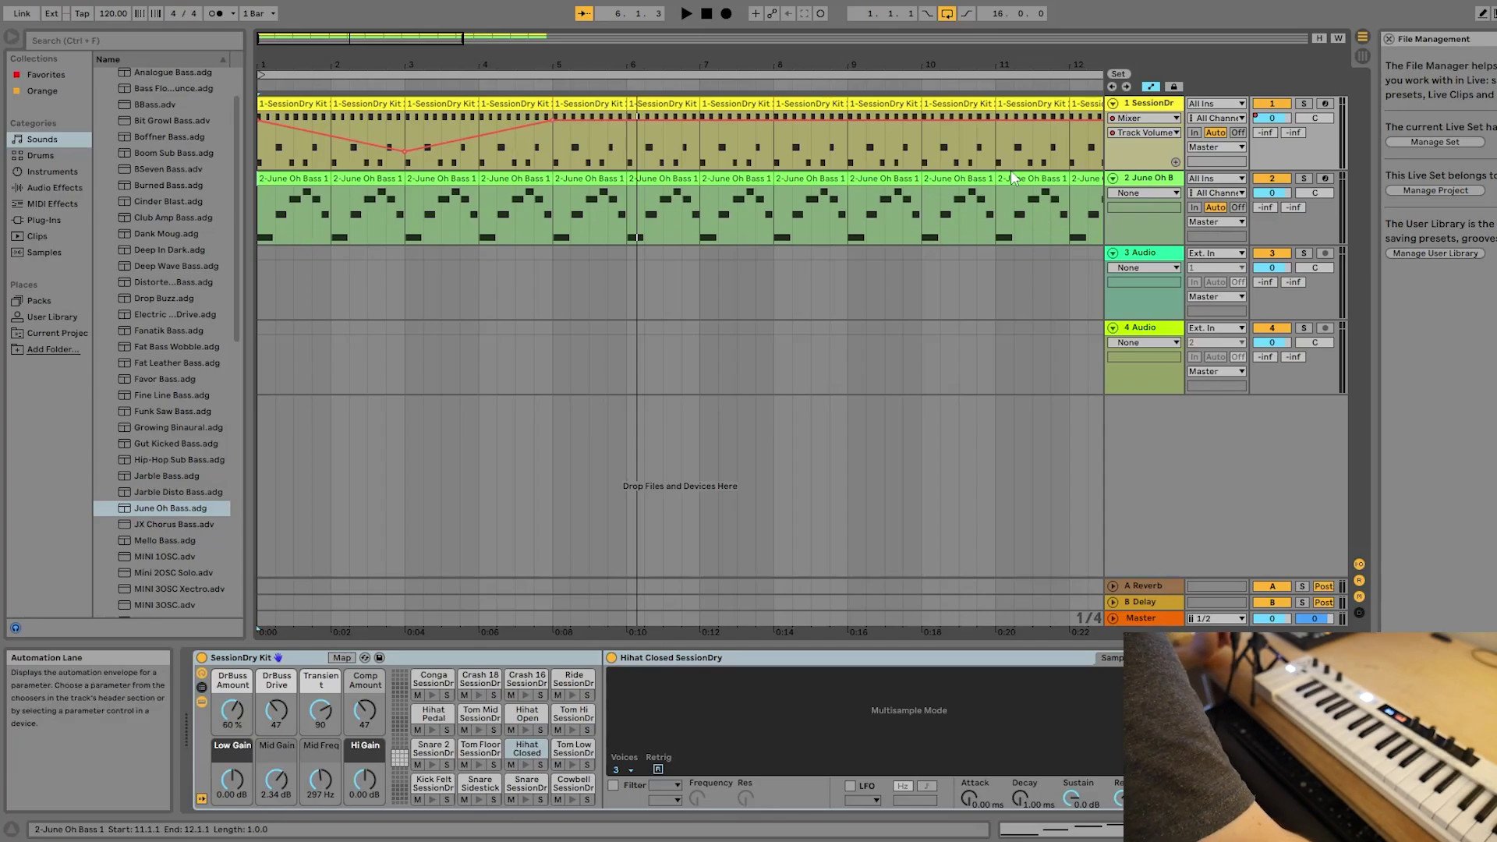
click(1133, 182)
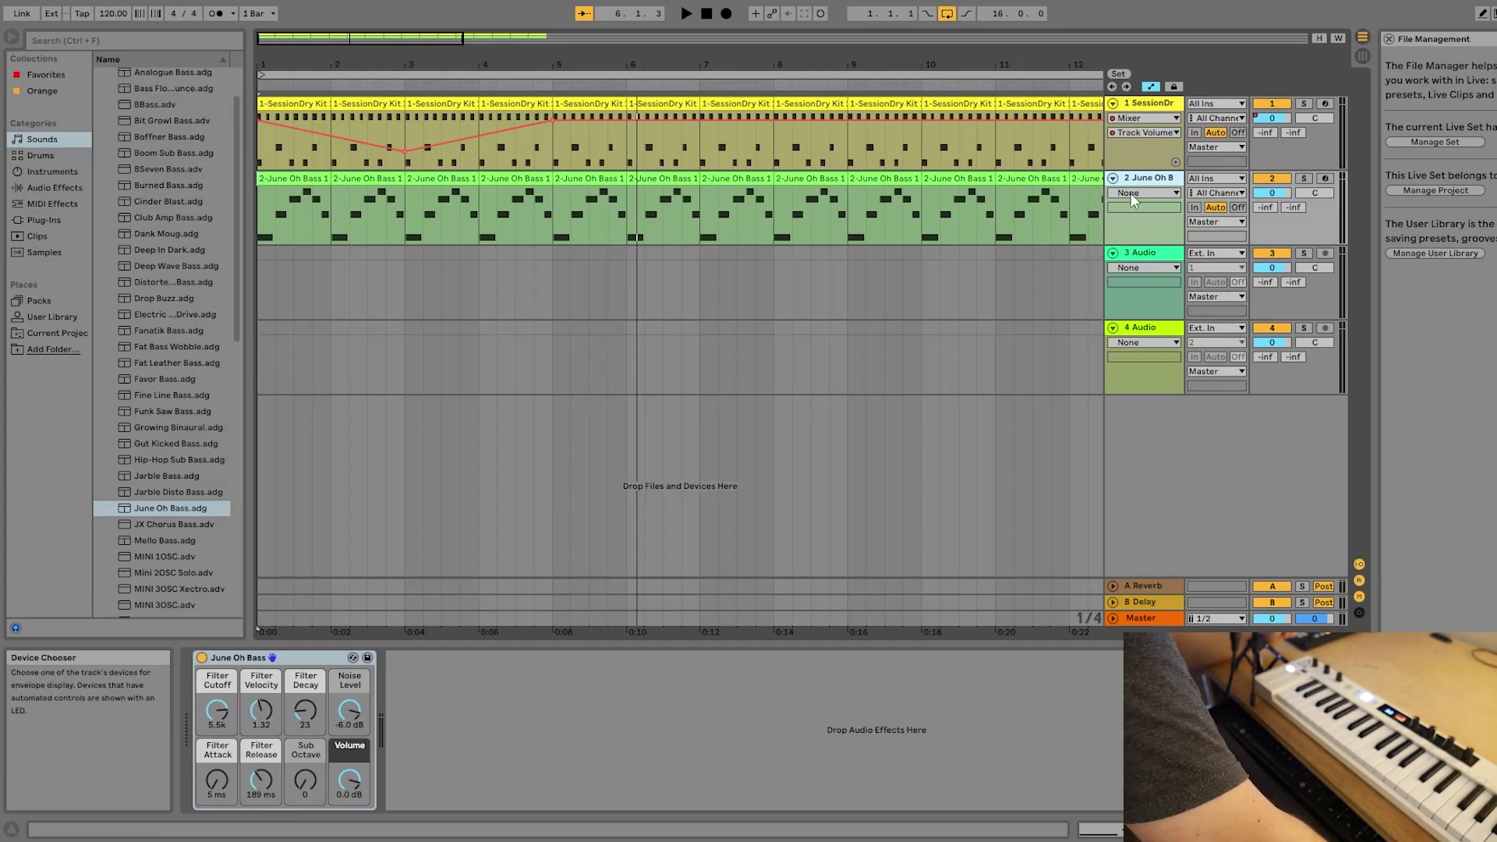
Step: Set track 2's automation lane to June Oh Bass > Filter Cutoff
click(1131, 195)
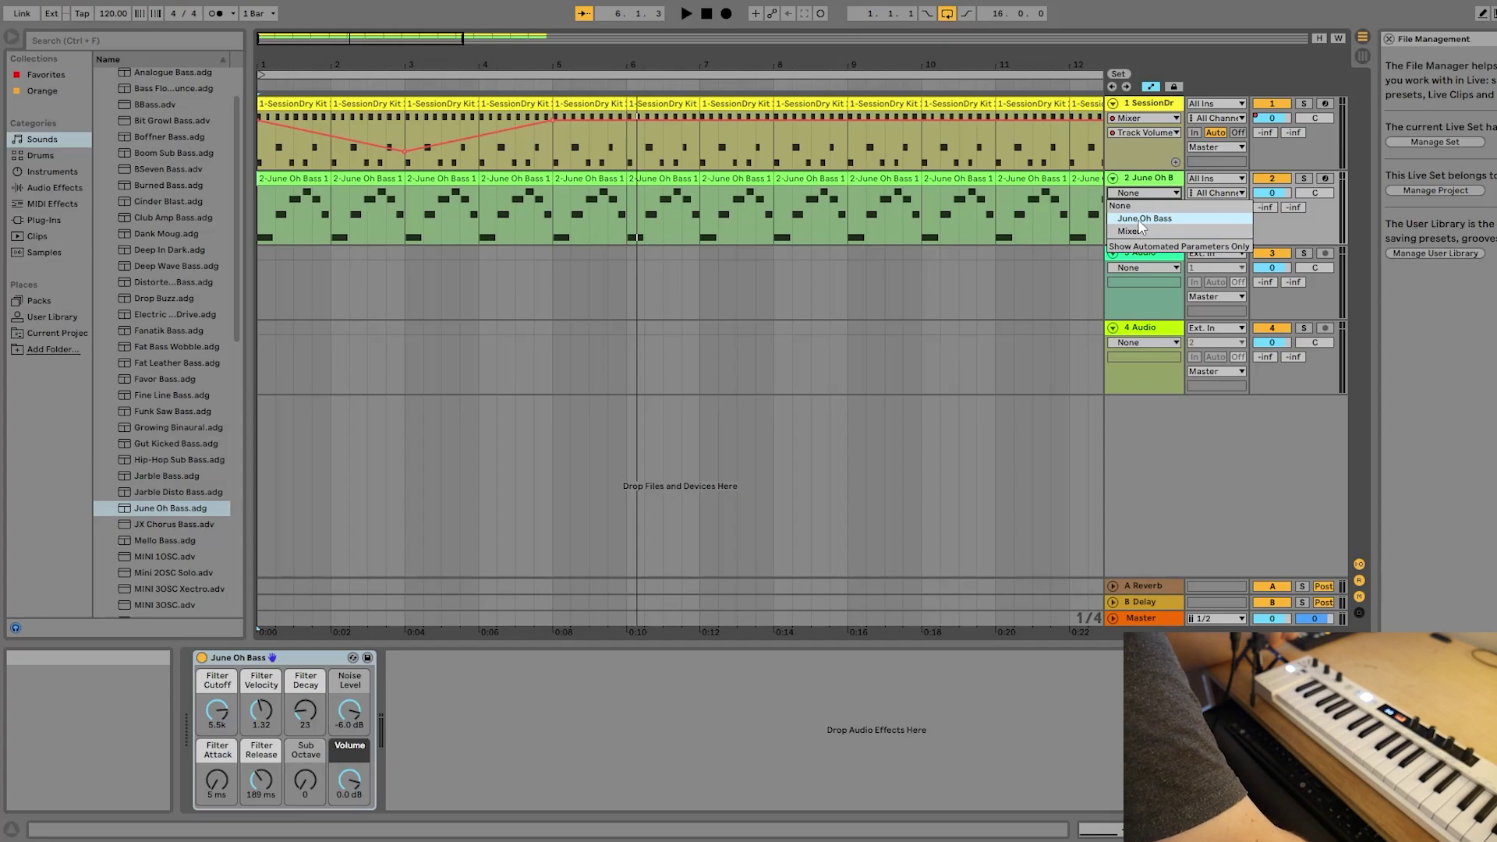
click(1143, 219)
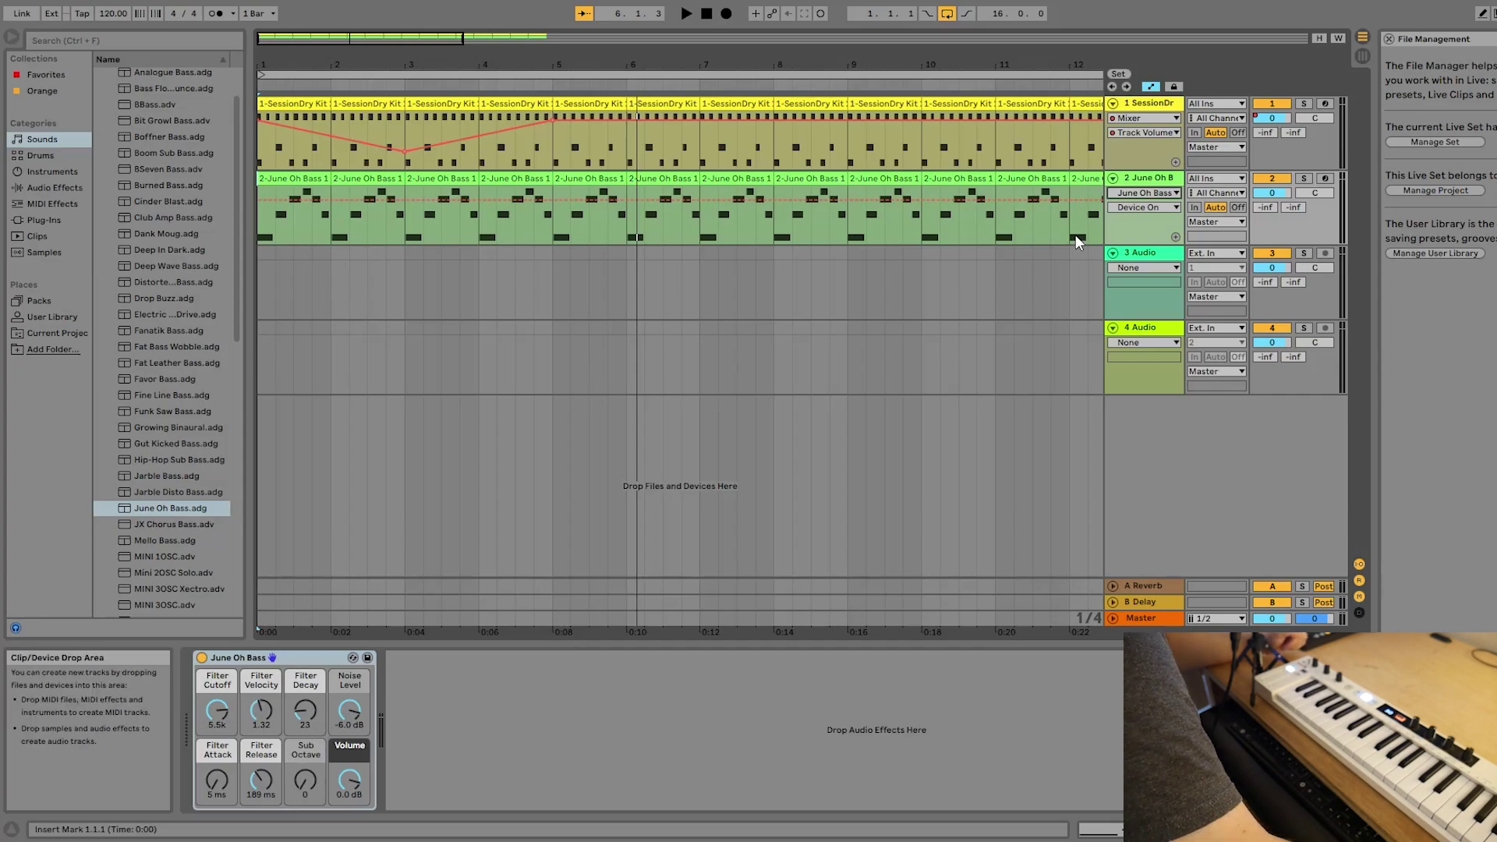
click(1138, 209)
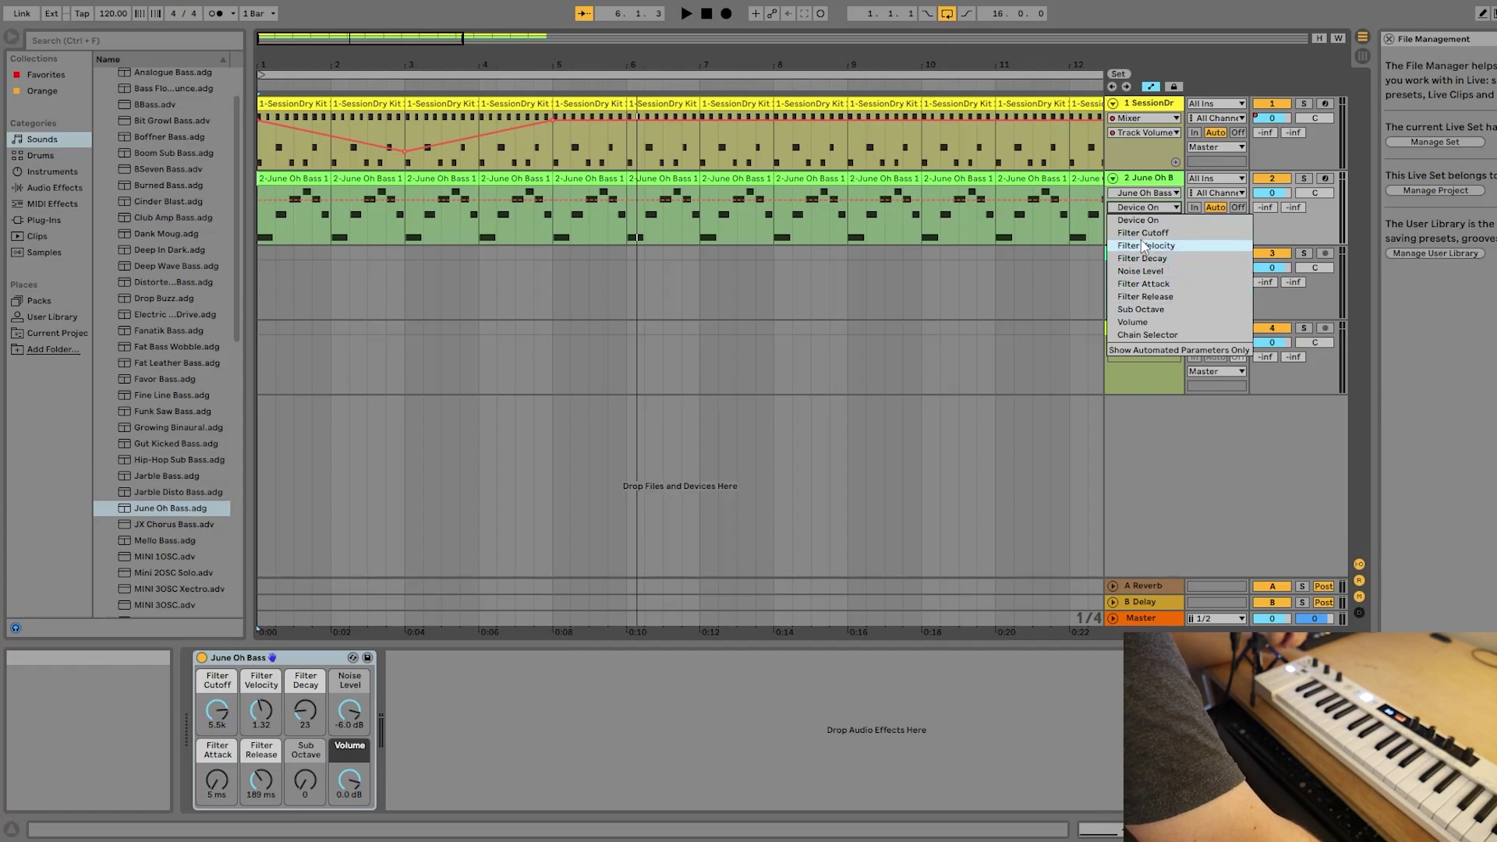
click(1138, 233)
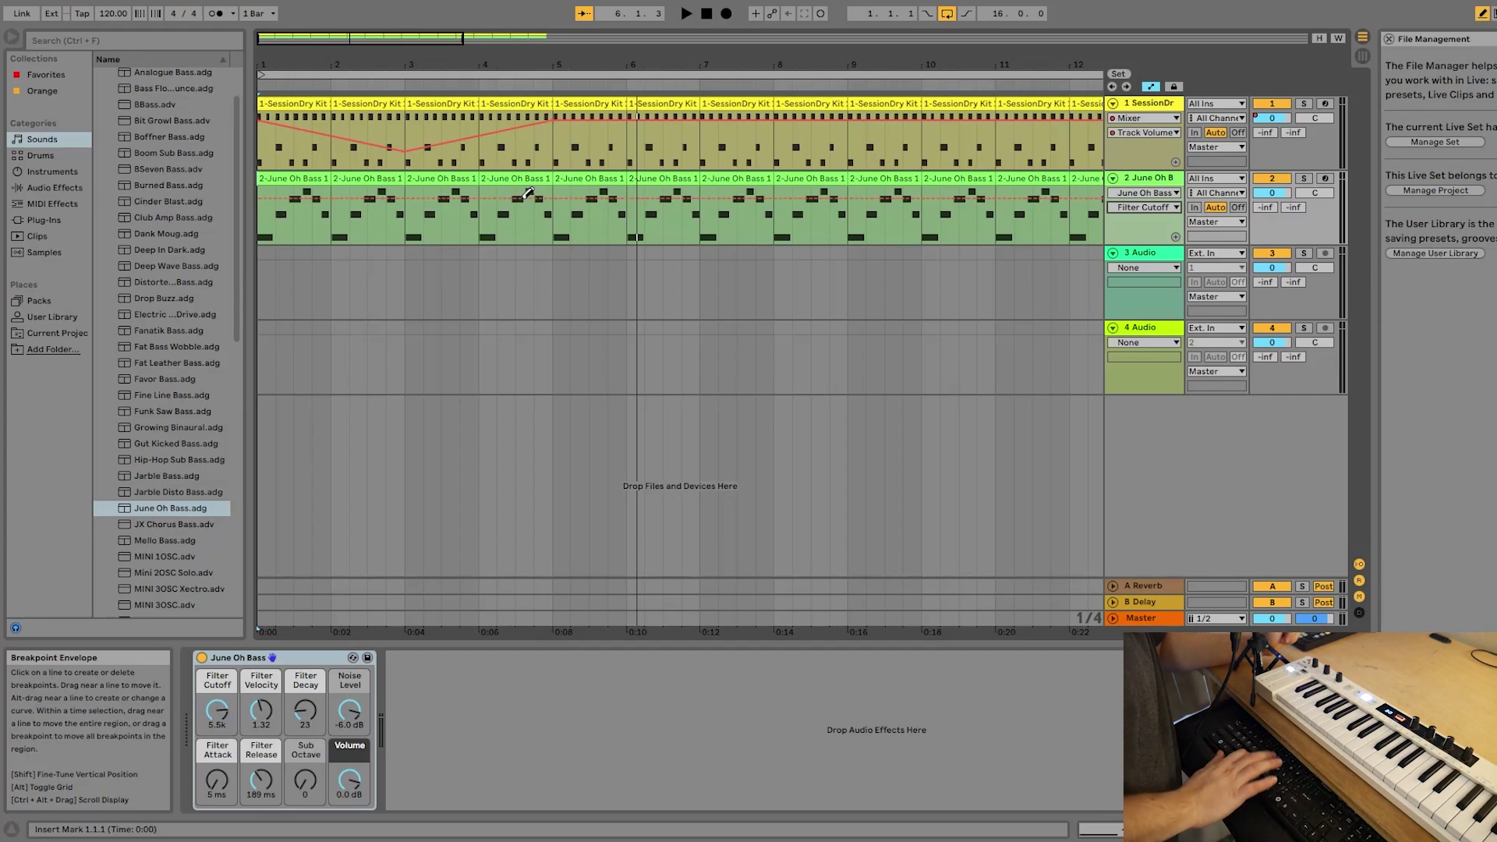
Step: In Draw Mode, pencil a Filter Cutoff curve across the bass clips, redrawing after an undo
key(b)
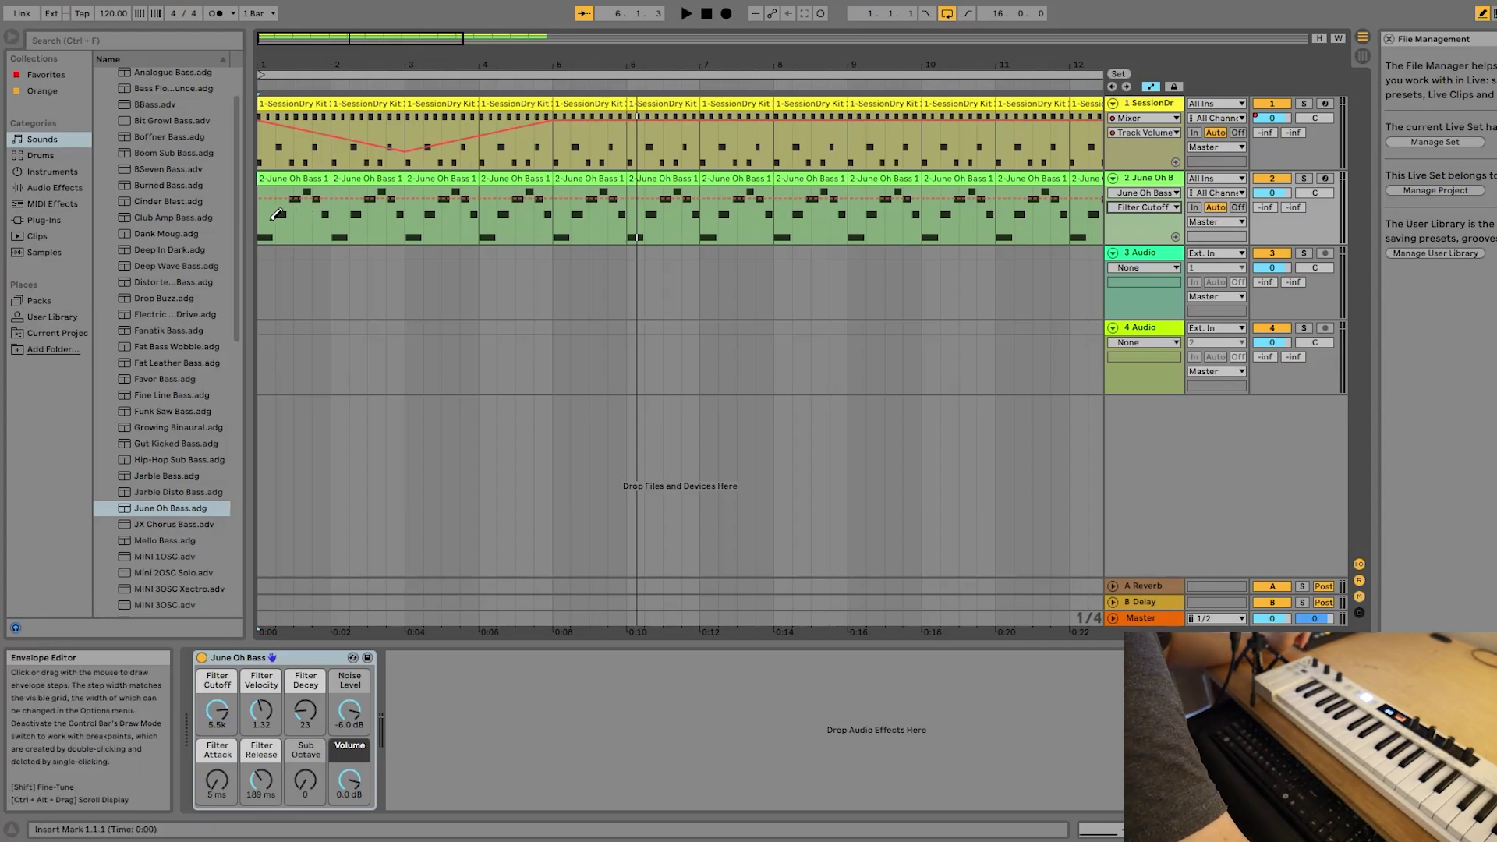
mouse_move(265, 226)
mouse_down()
mouse_move(335, 206)
mouse_move(438, 223)
mouse_move(557, 194)
mouse_move(660, 217)
mouse_move(861, 192)
mouse_move(1100, 195)
mouse_up()
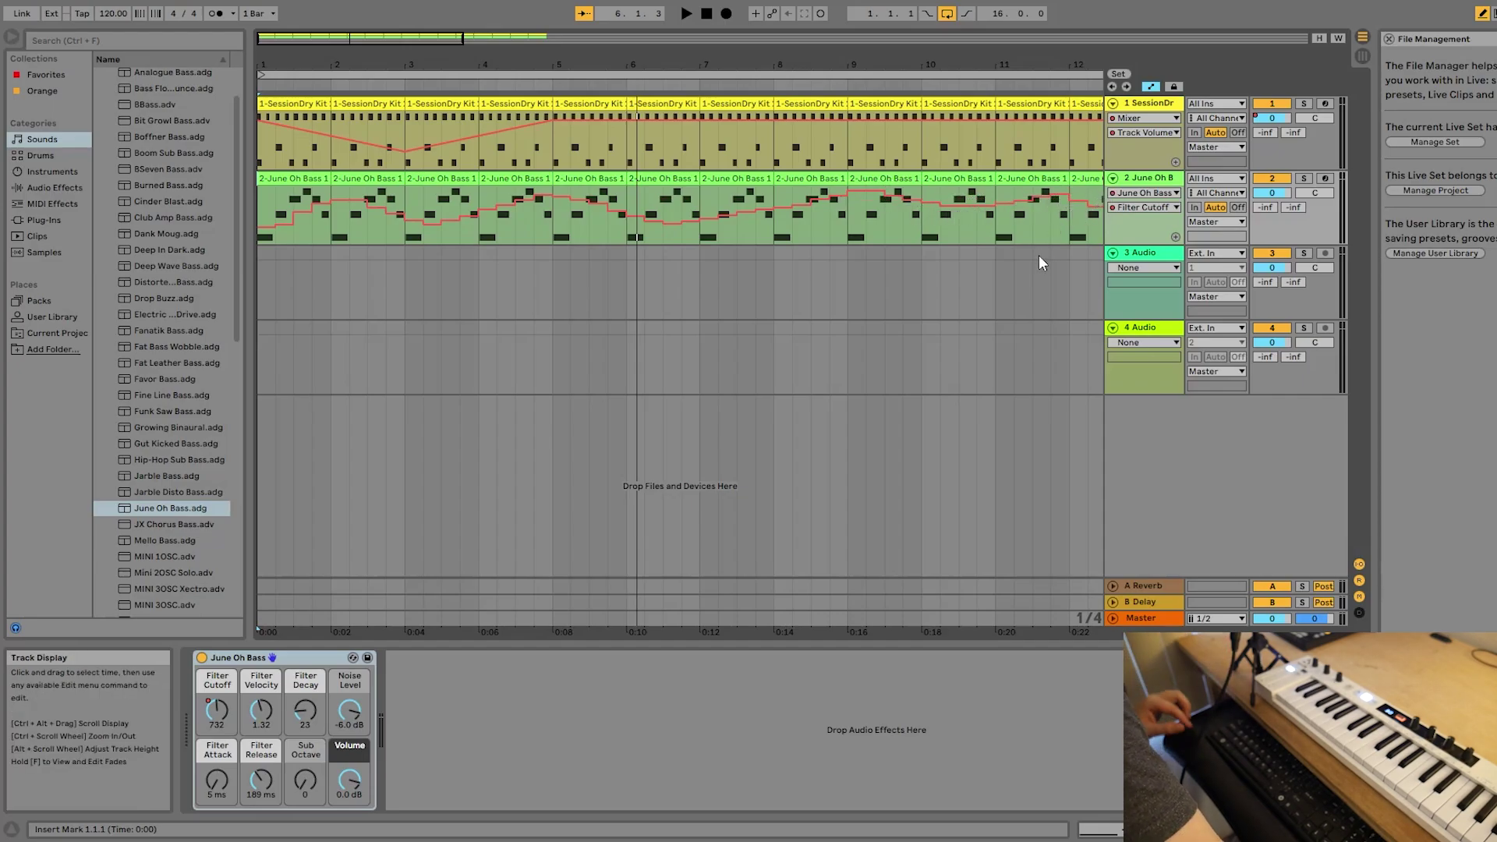
key(ctrl+z)
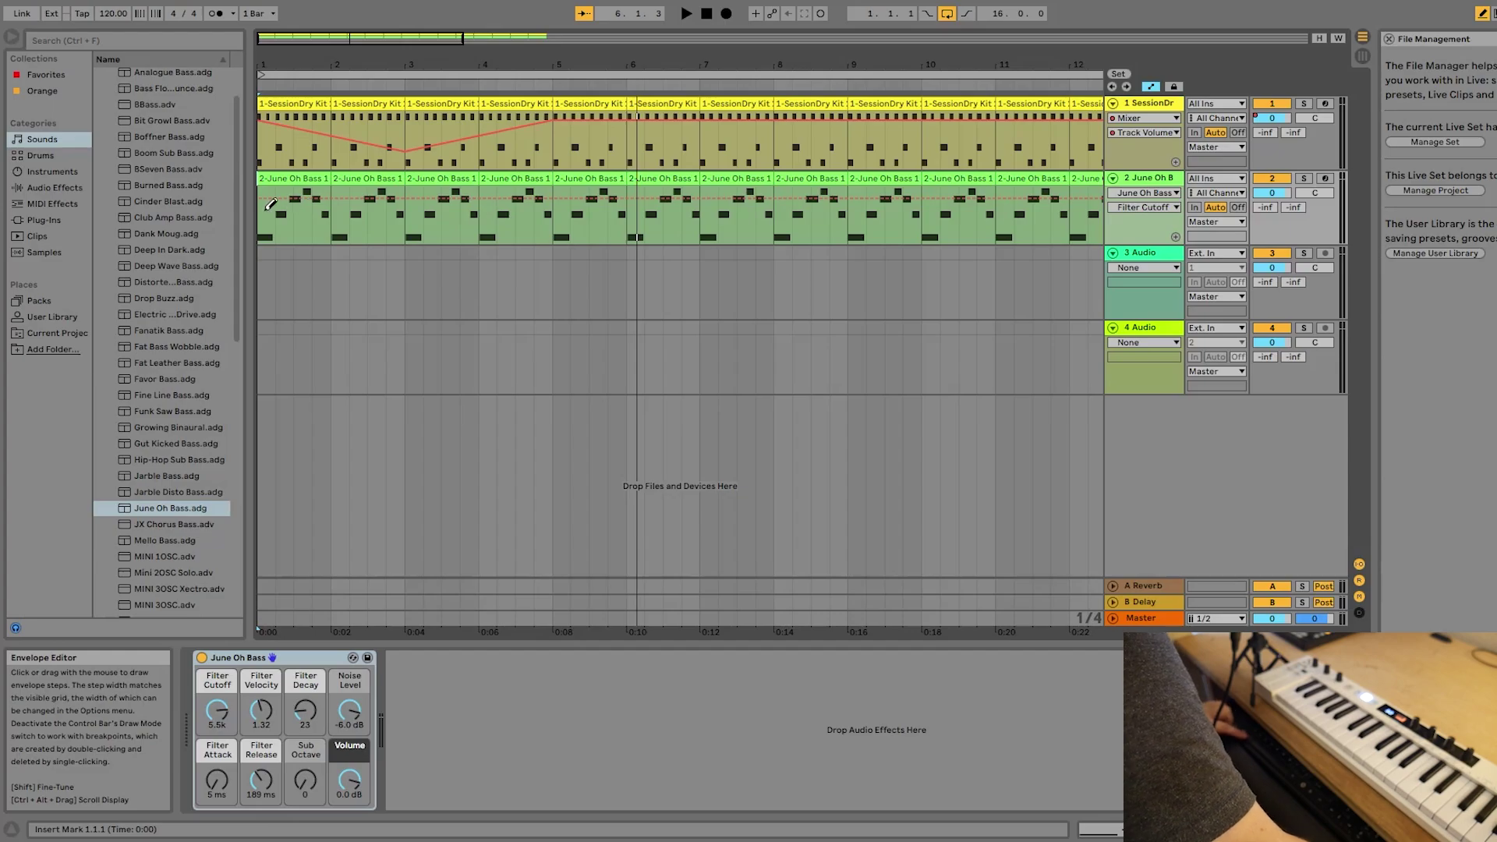
drag(268, 205, 970, 200)
Step: Replace it with a stepped Filter Cutoff ramp rising to about bar 3, then play and stop
key(ctrl+z)
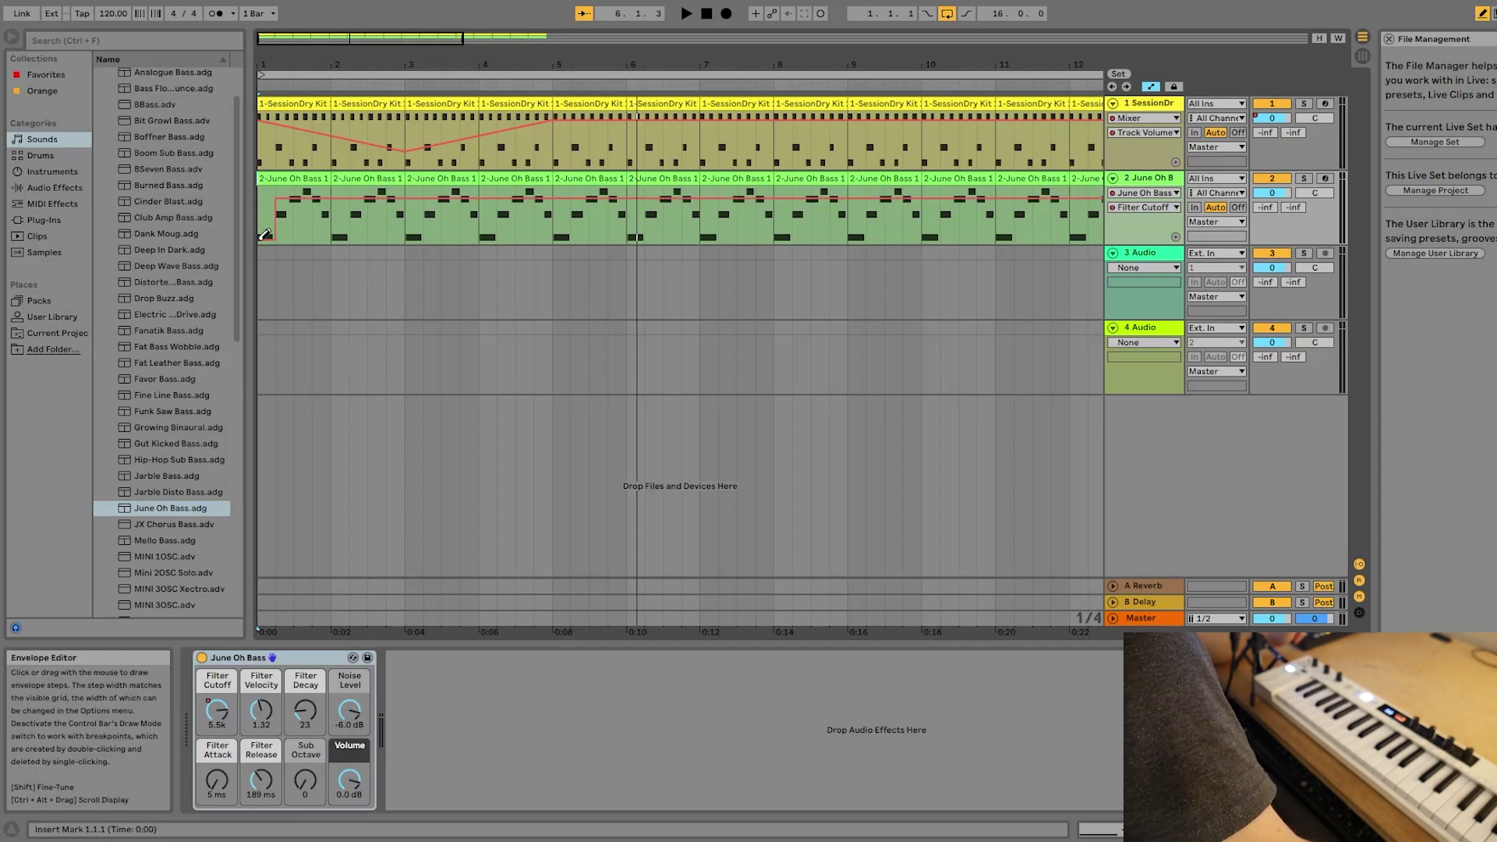
drag(273, 235, 464, 194)
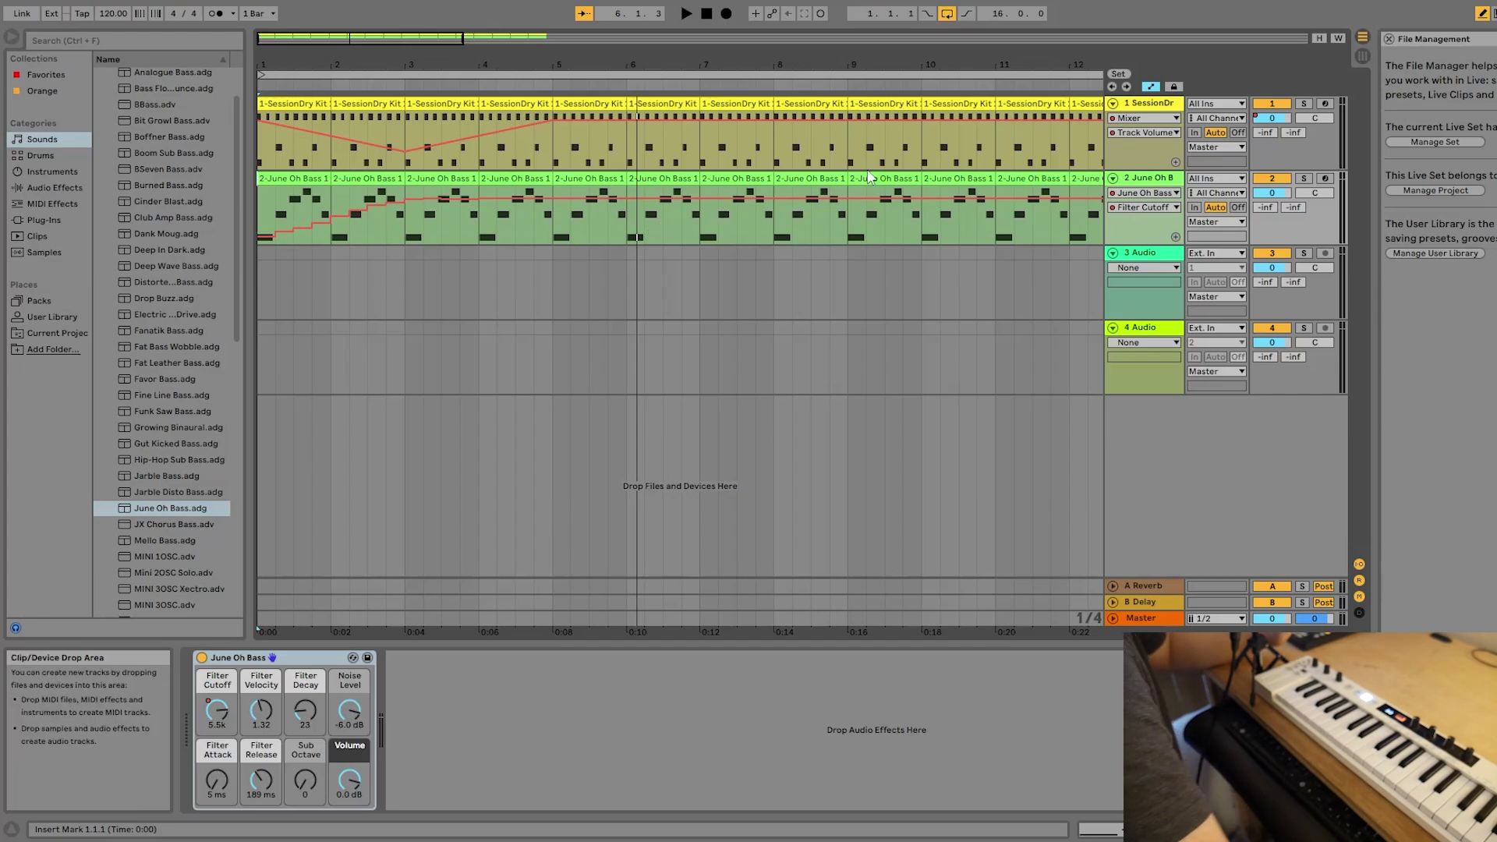
key(space)
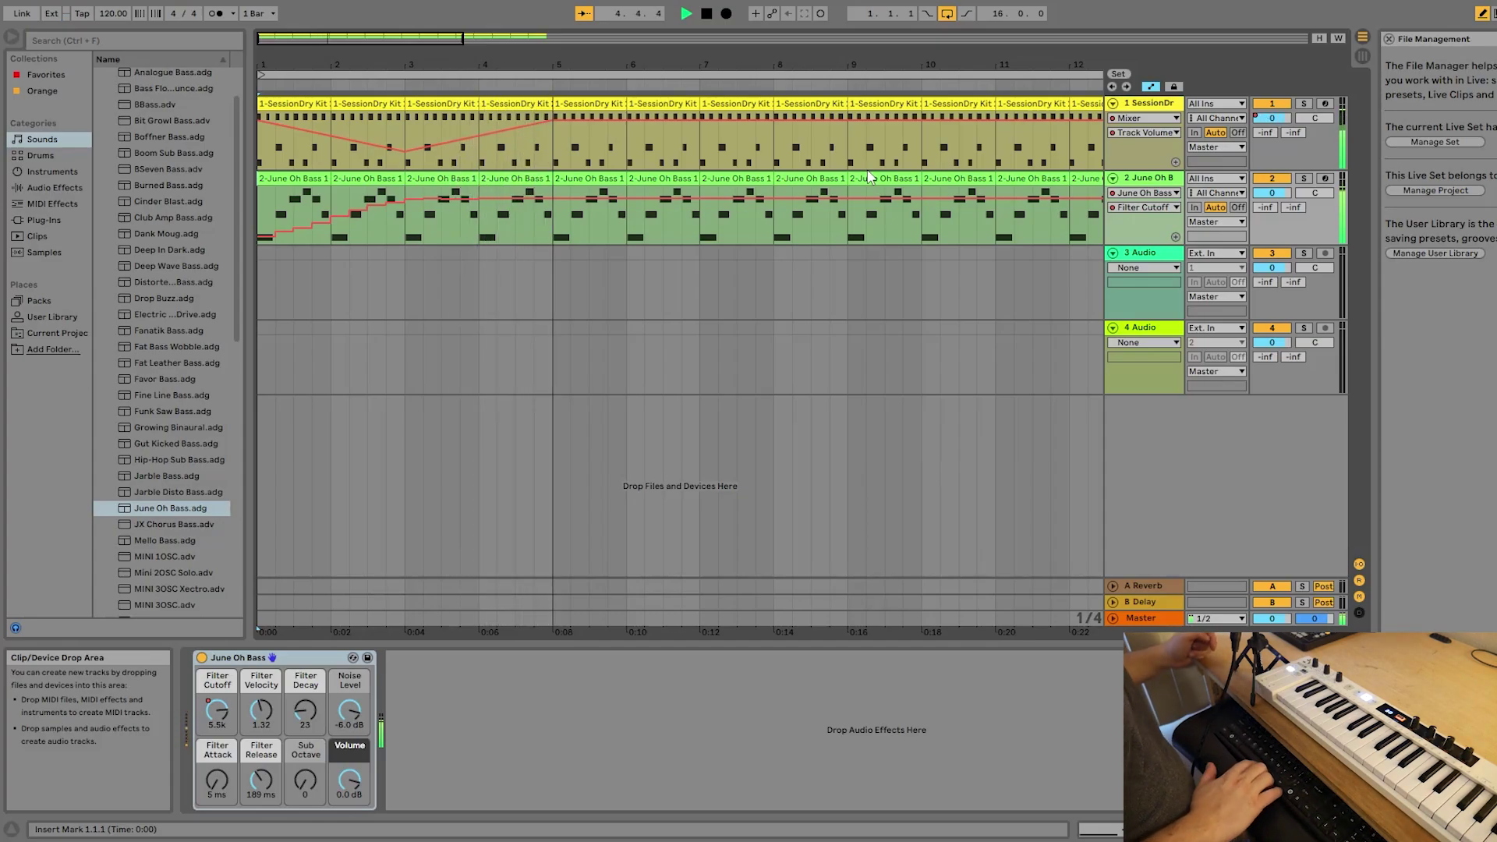
key(space)
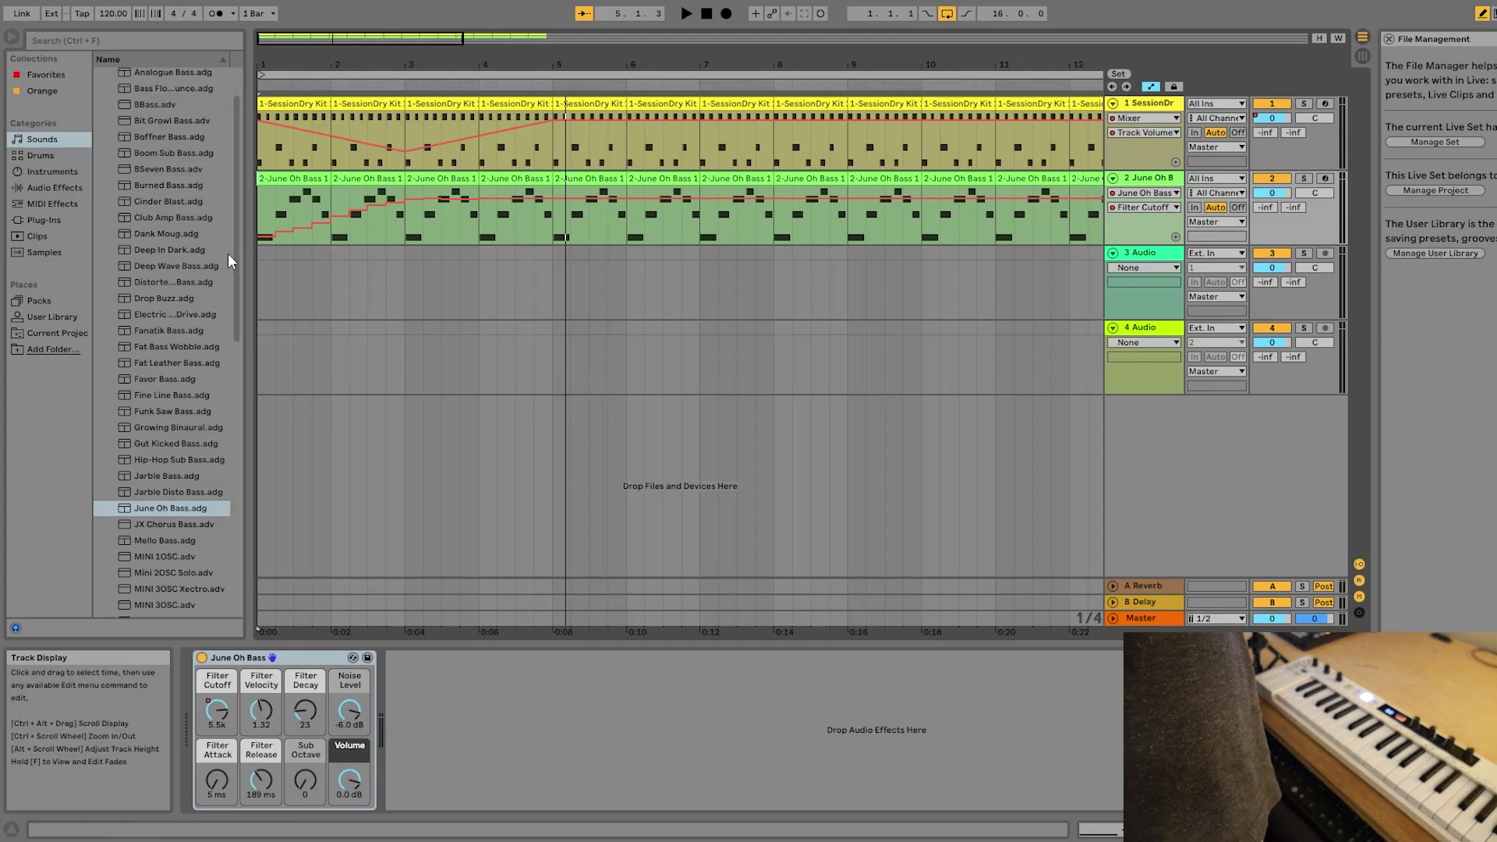
Step: Load the Polyverse Music Wider VST3 plug-in onto the SessionDry Kit track
click(54, 220)
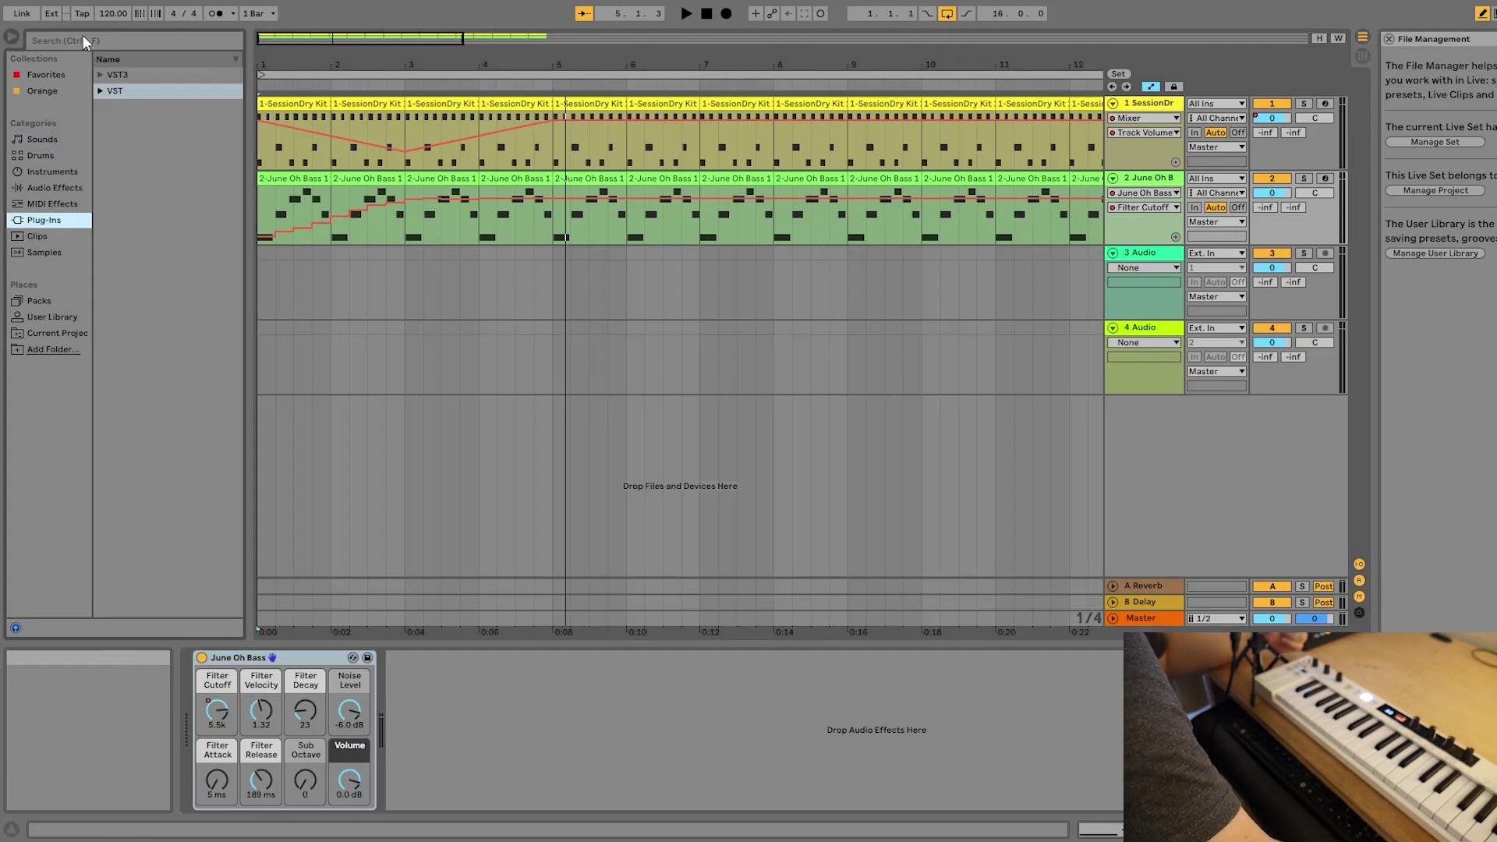
click(99, 76)
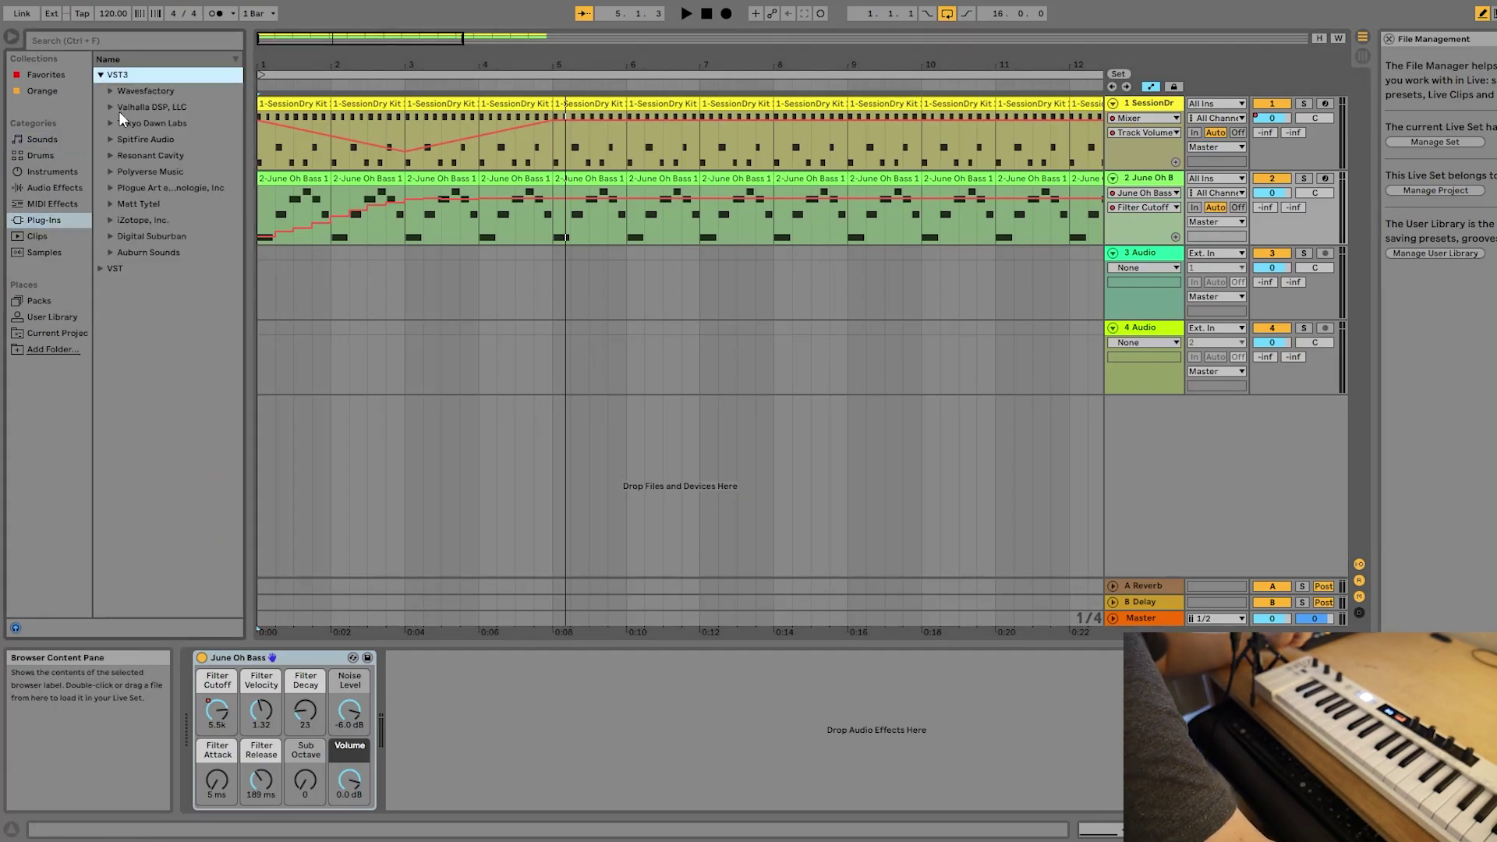
click(110, 172)
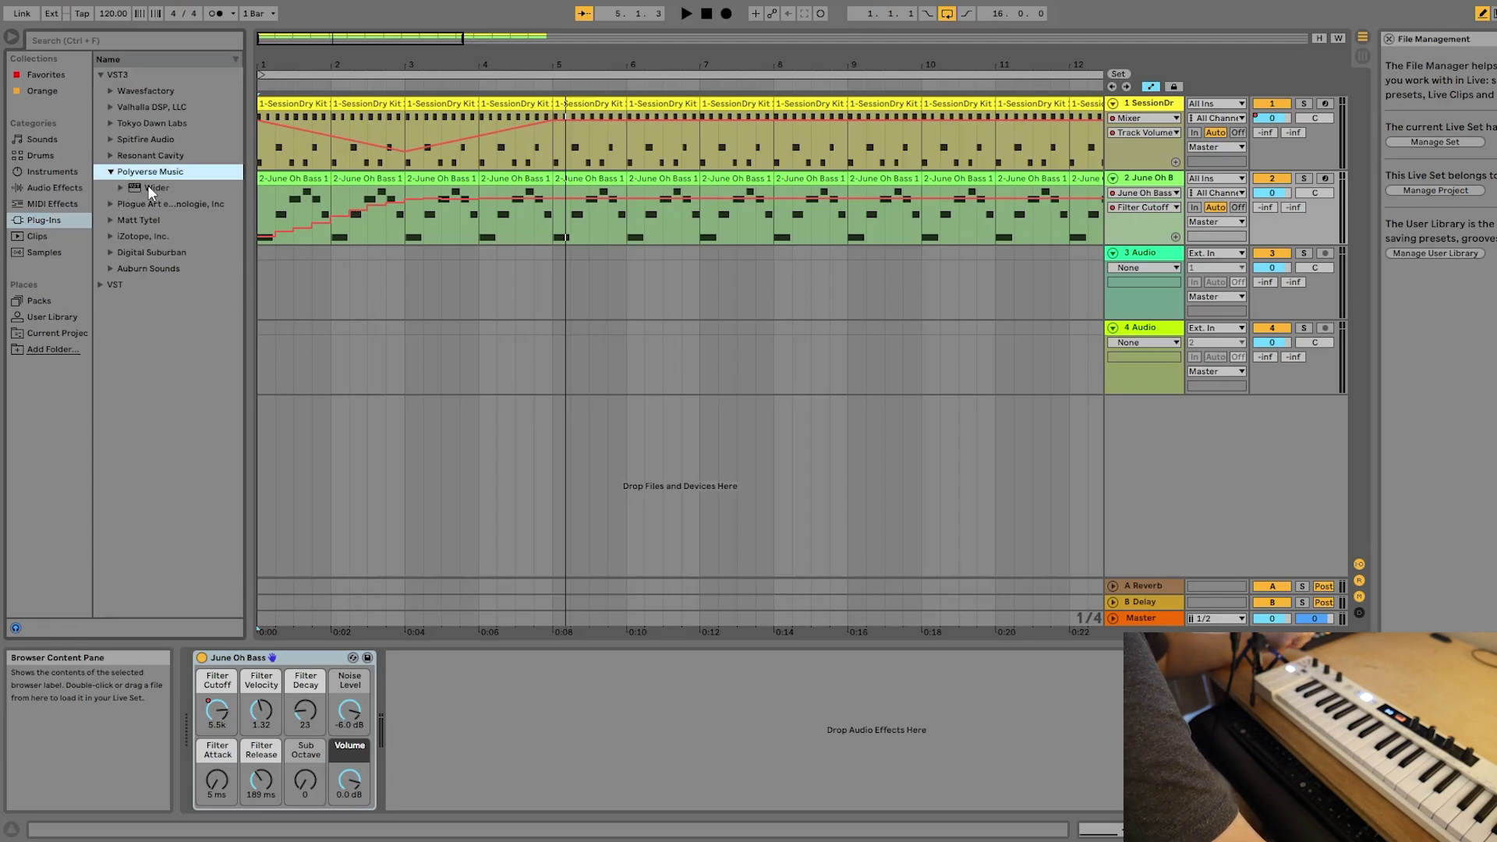
click(147, 187)
drag(457, 167, 511, 134)
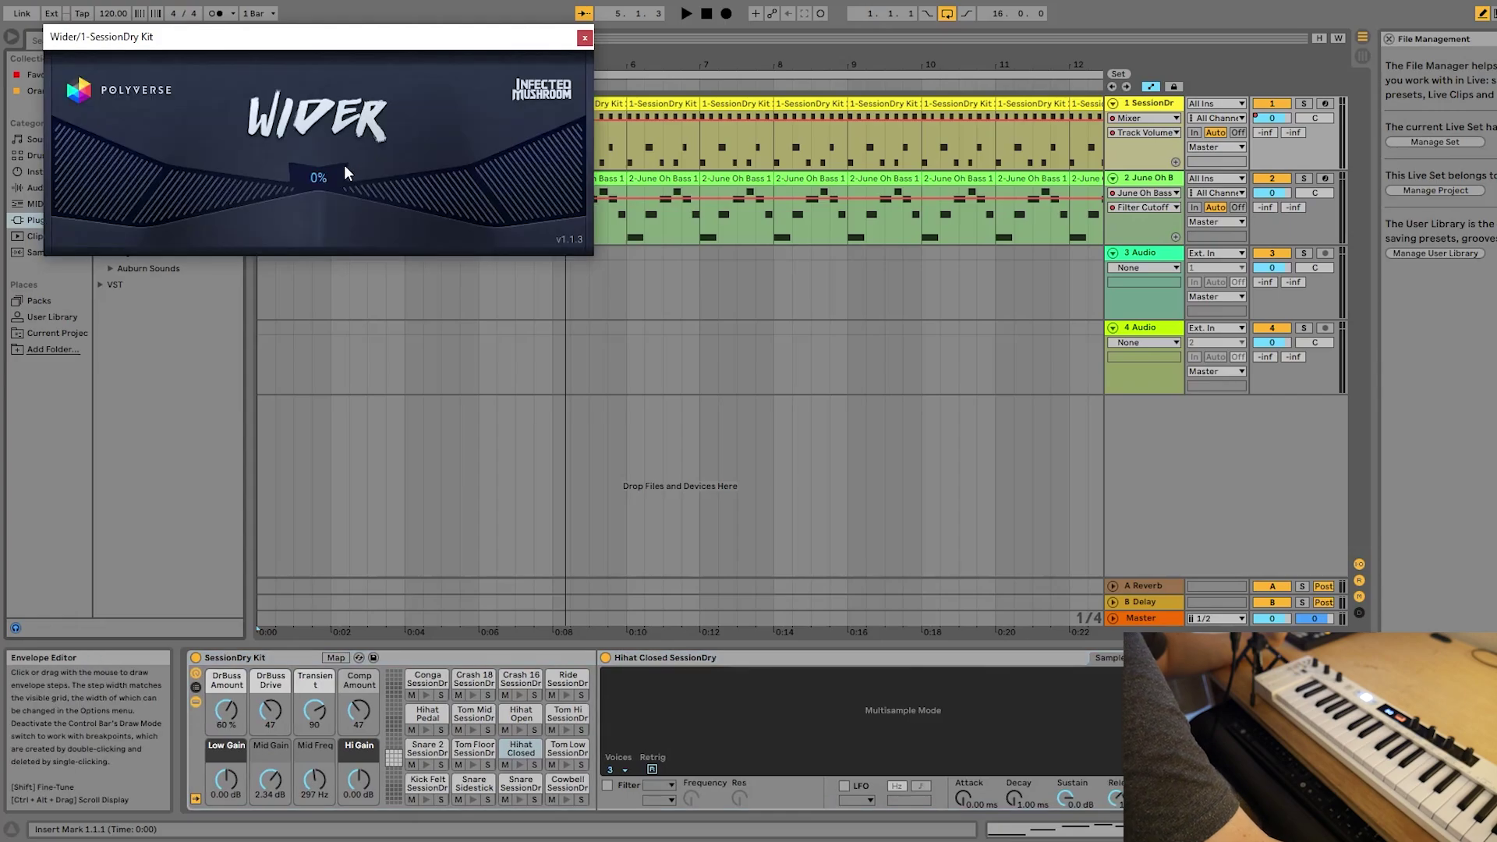
Step: Nudge Wider's amount to 0% so it becomes automatable, and close its window
drag(387, 170, 387, 170)
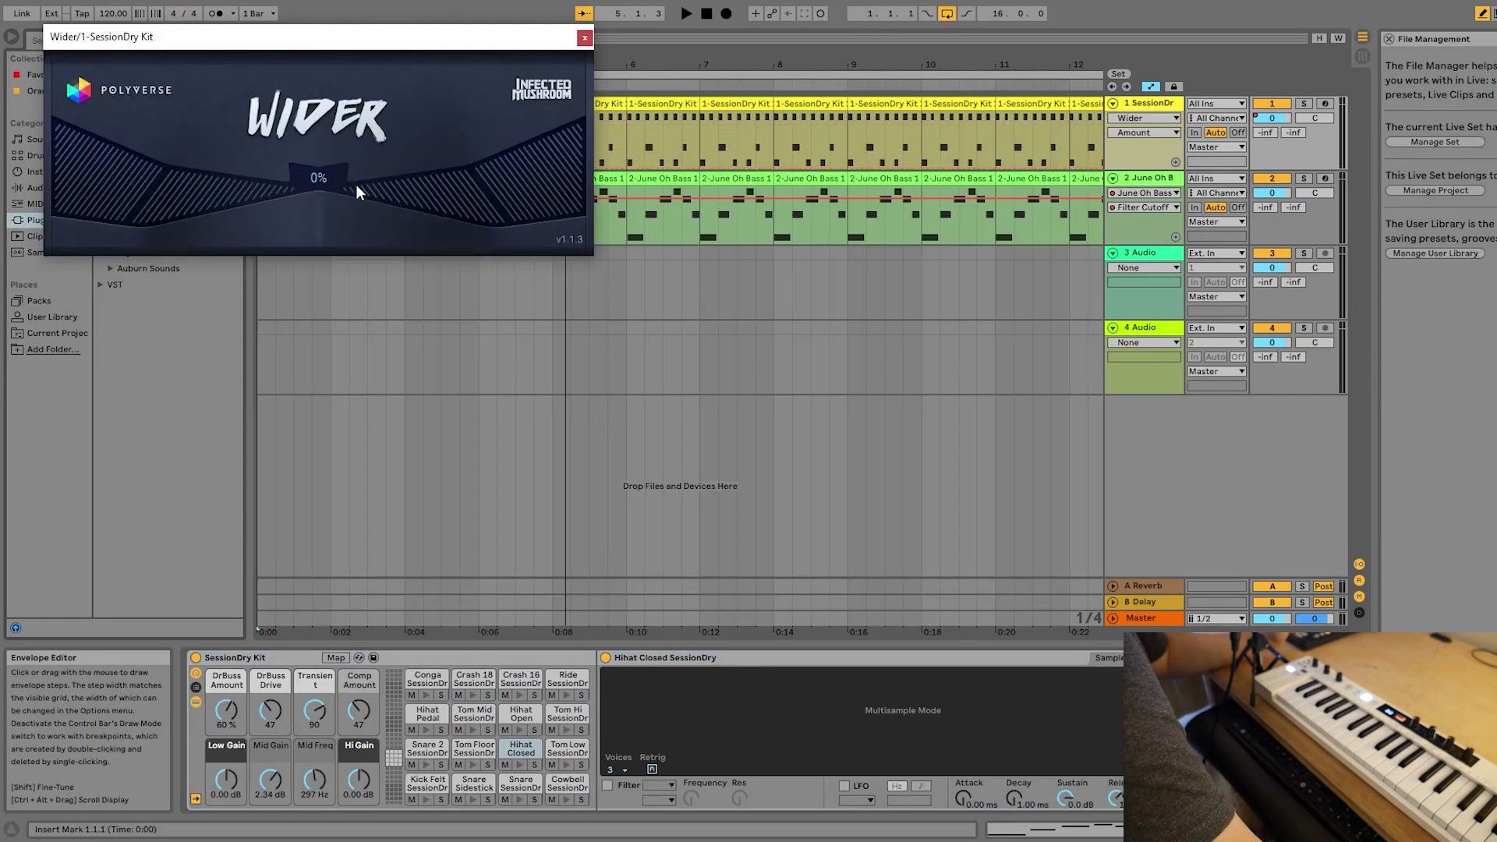
click(584, 39)
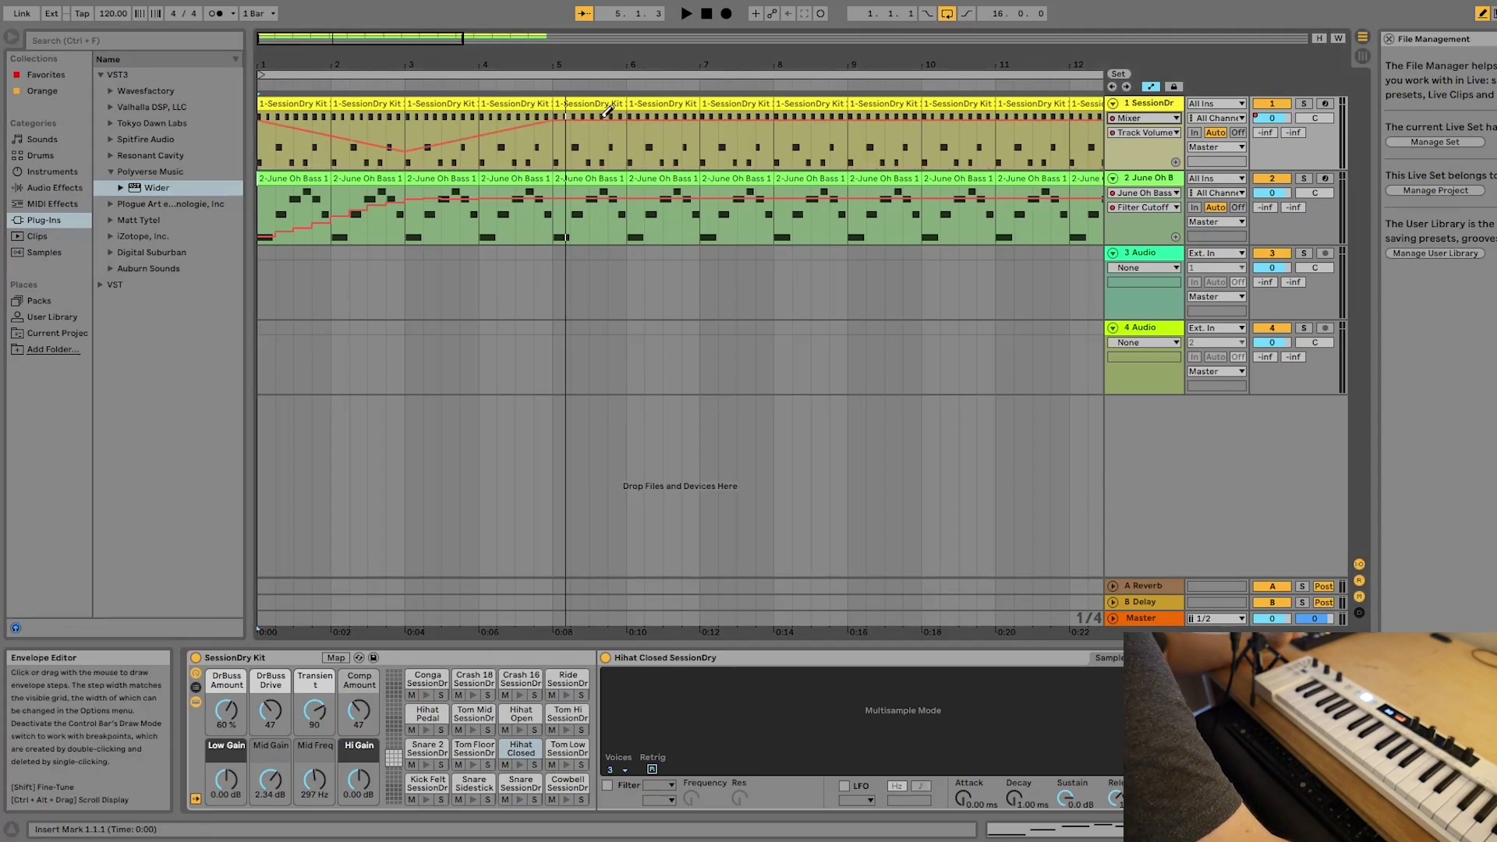
click(1128, 121)
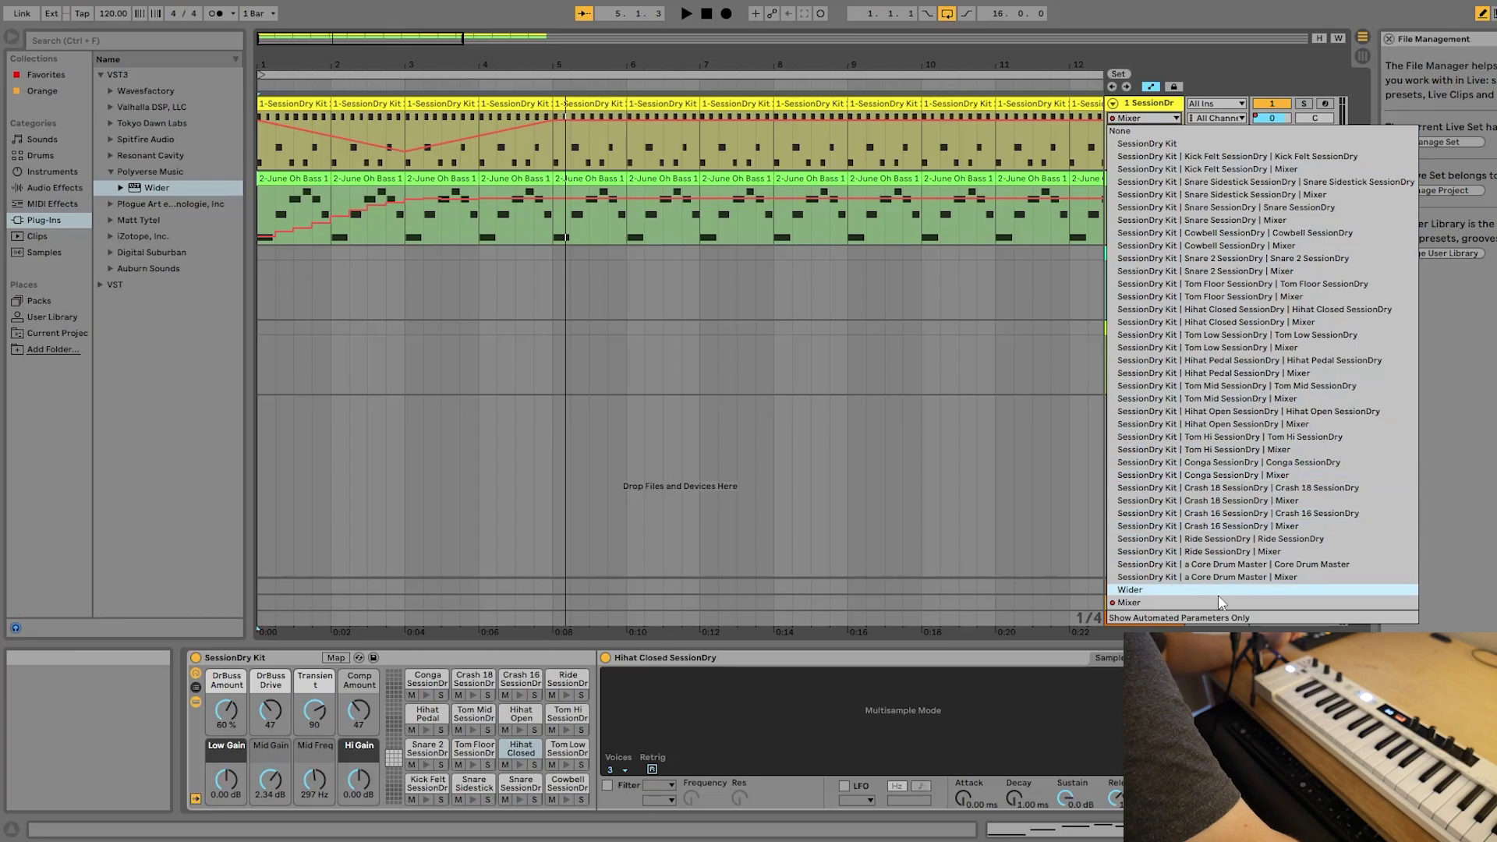
Step: Show the drum track's Wider > Amount envelope and leave Draw Mode
click(1130, 591)
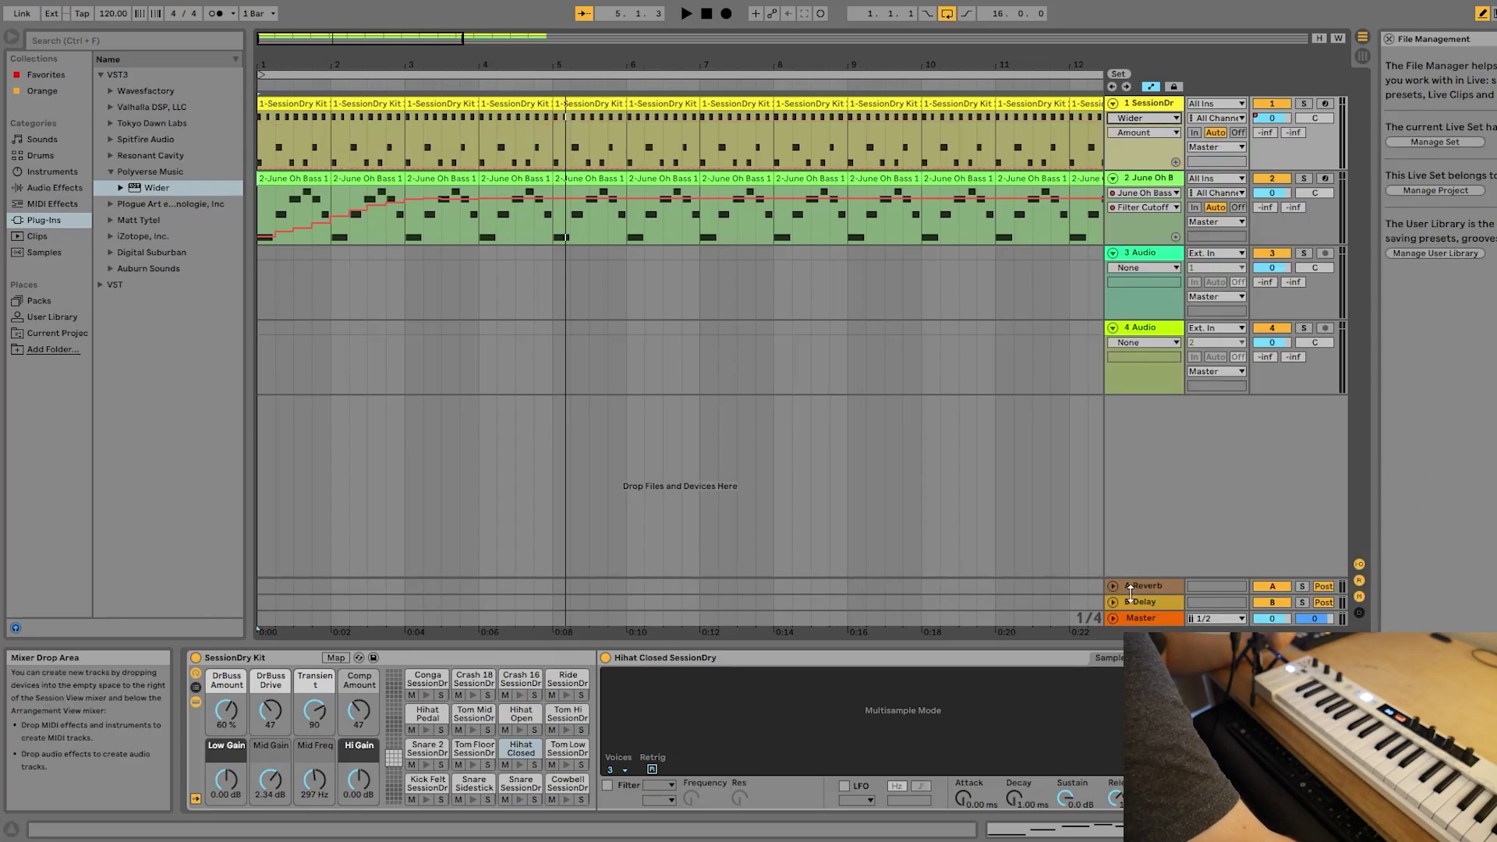
click(1138, 132)
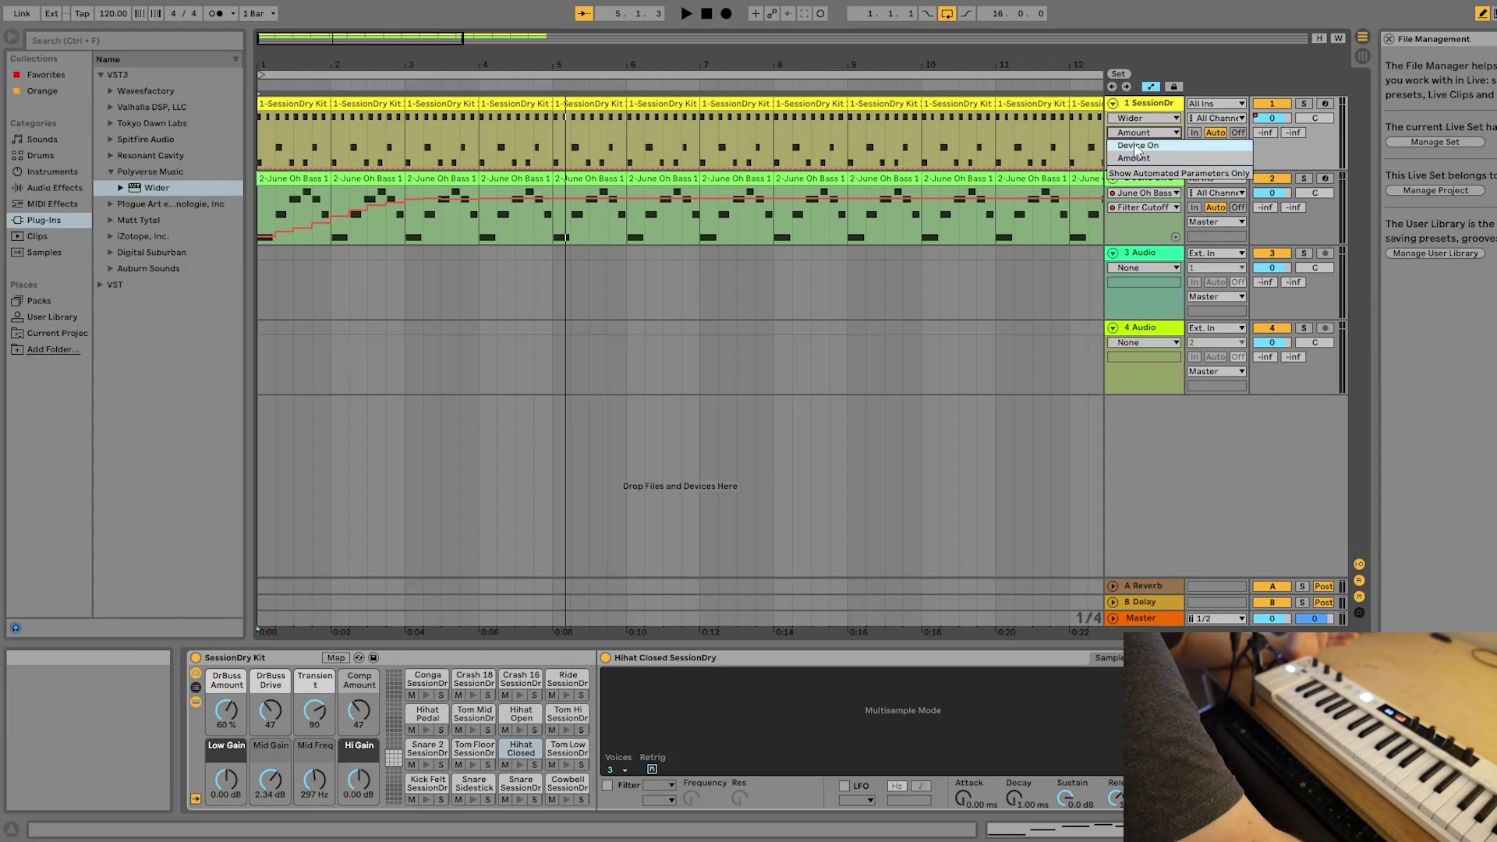
click(1151, 158)
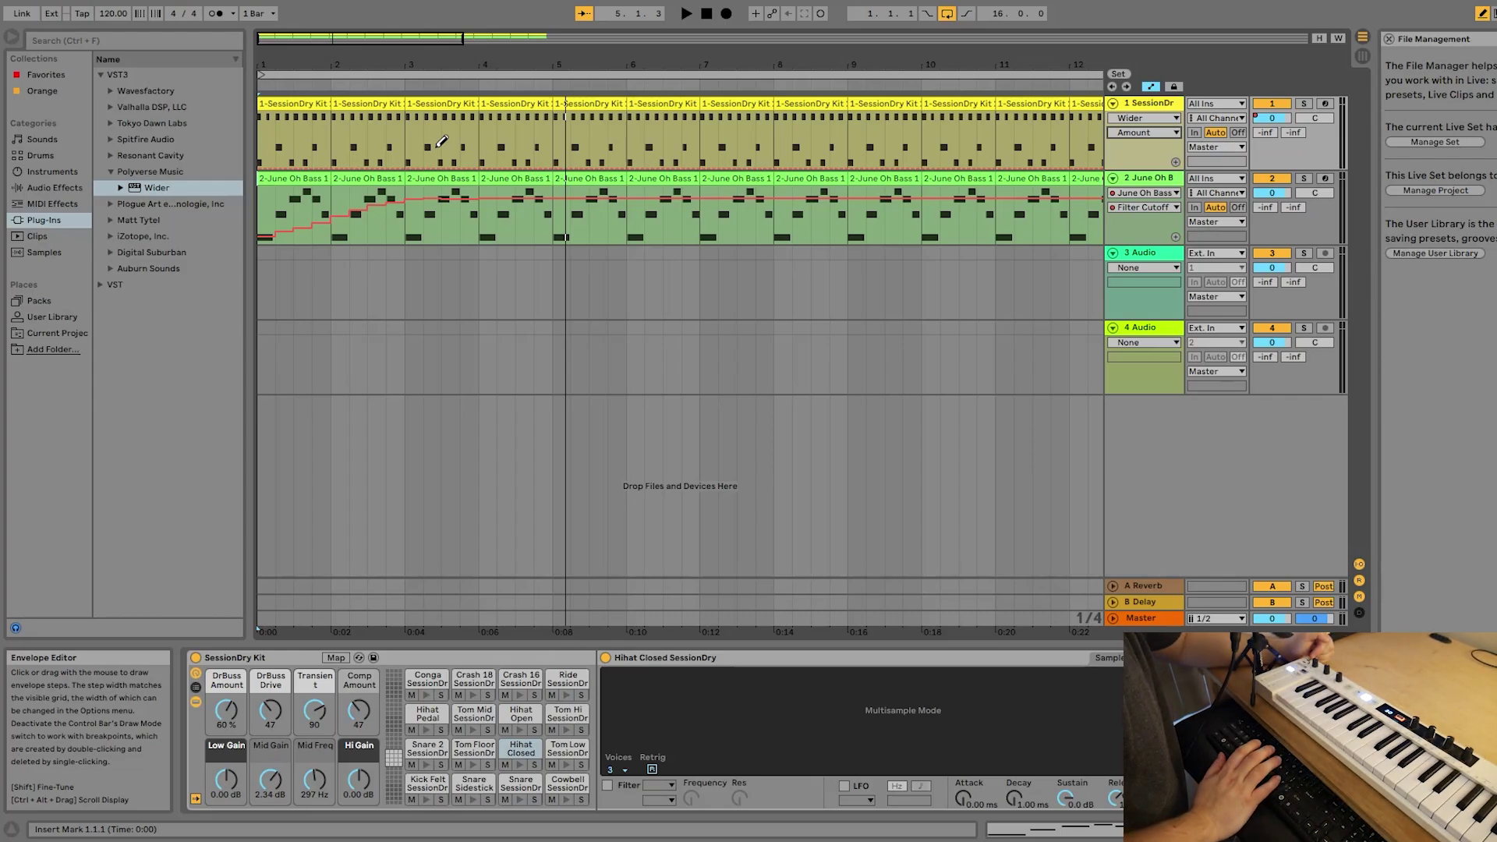
key(b)
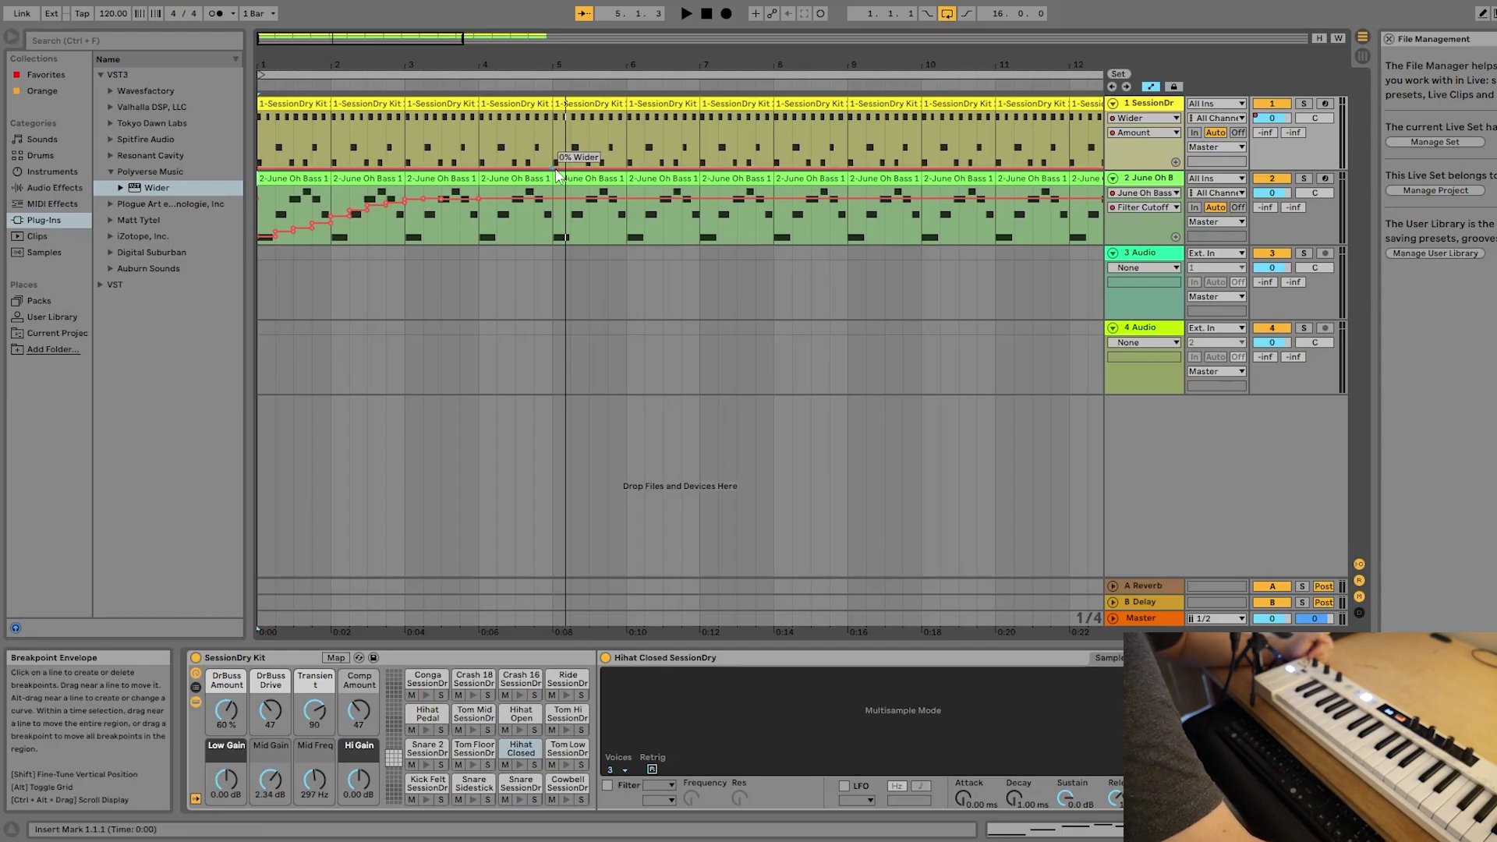
Step: Raise the drum track's Wider Amount envelope into a ramp reaching 200% at bar 5, then play and stop
drag(556, 169, 577, 114)
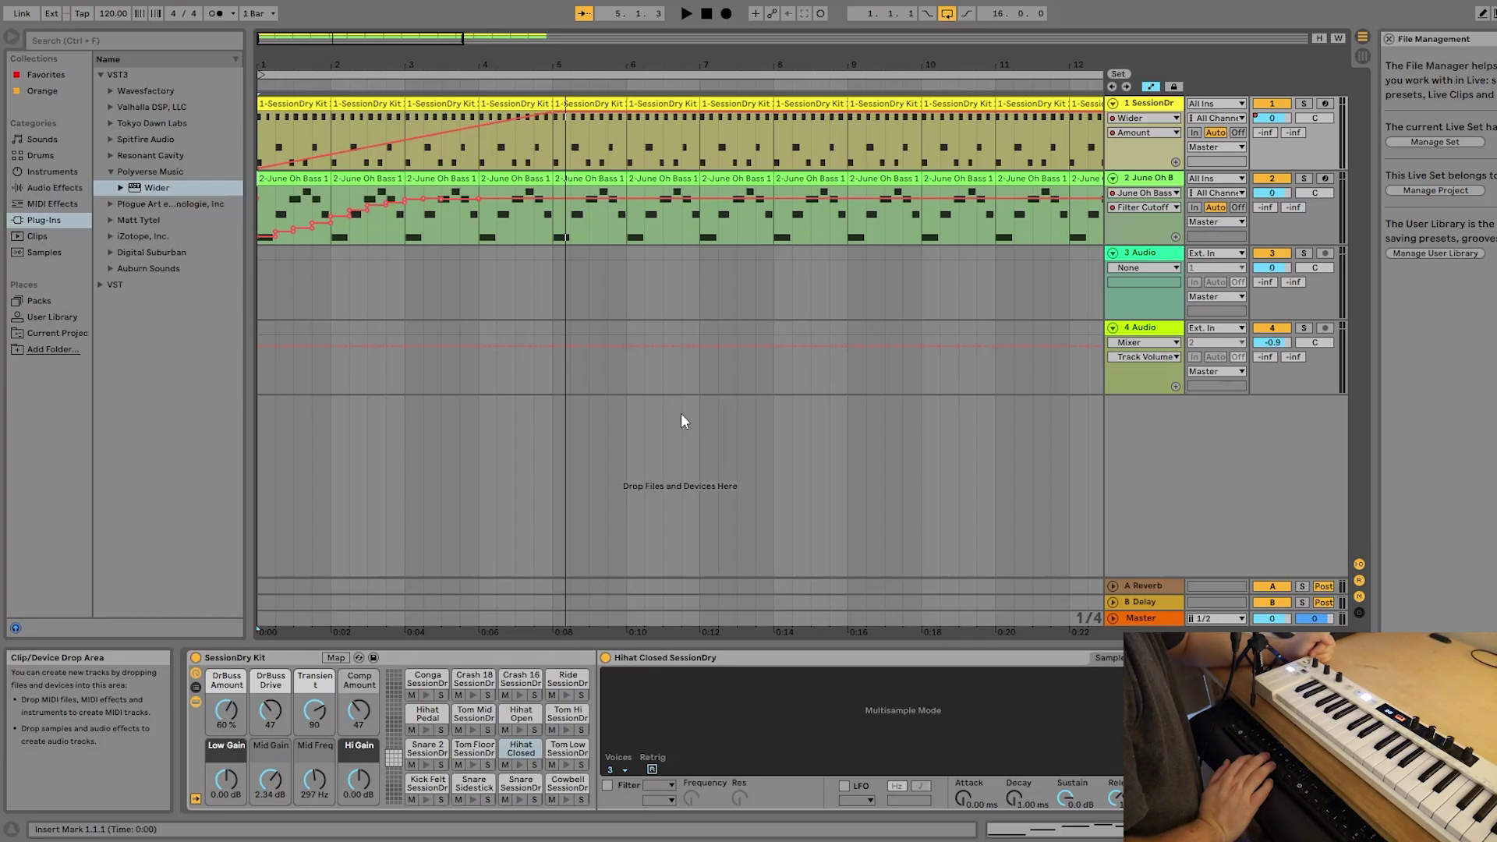
key(space)
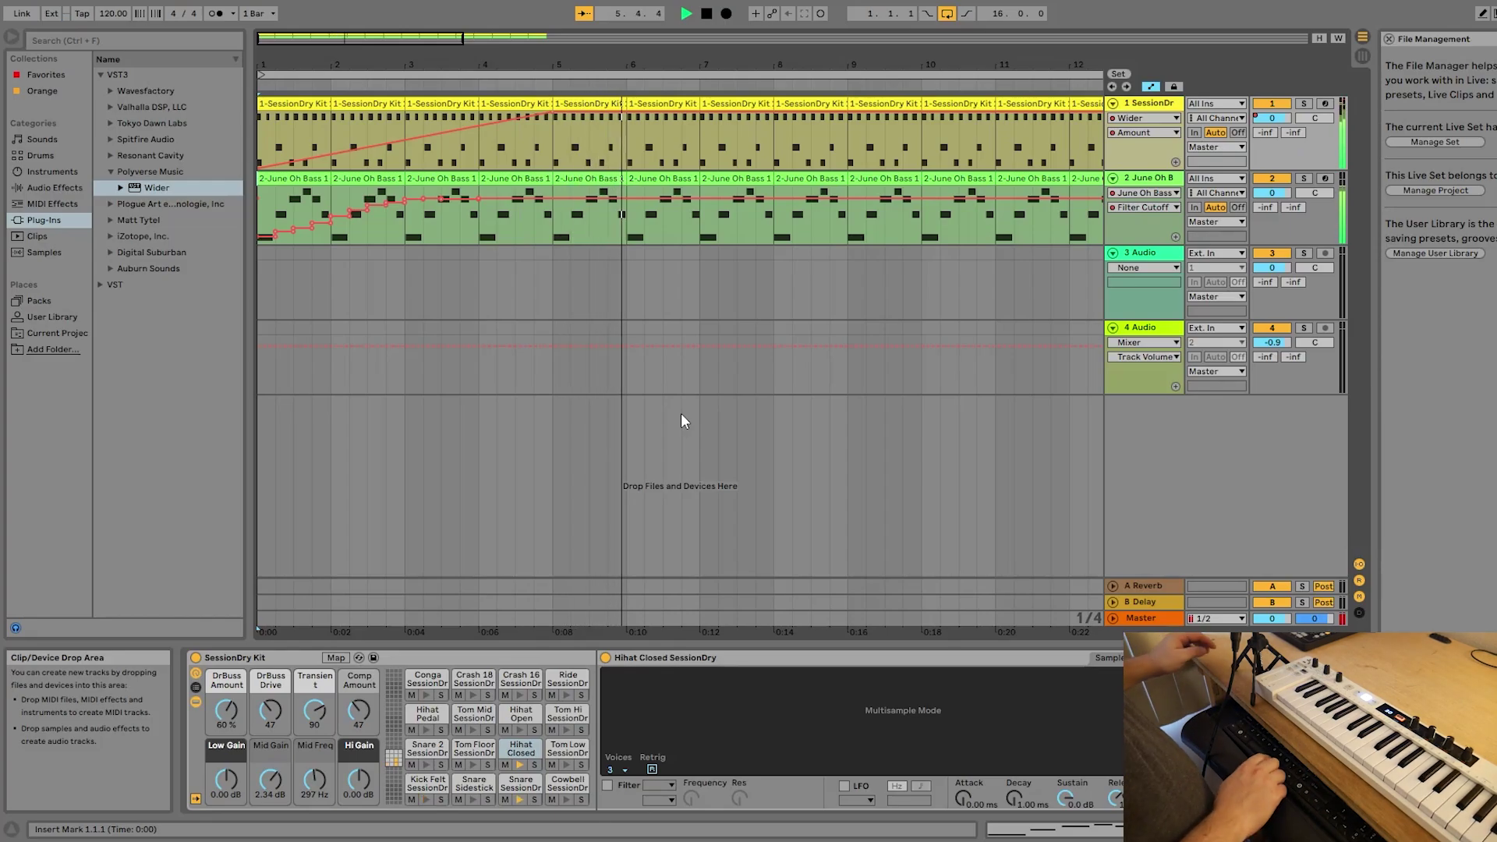
key(space)
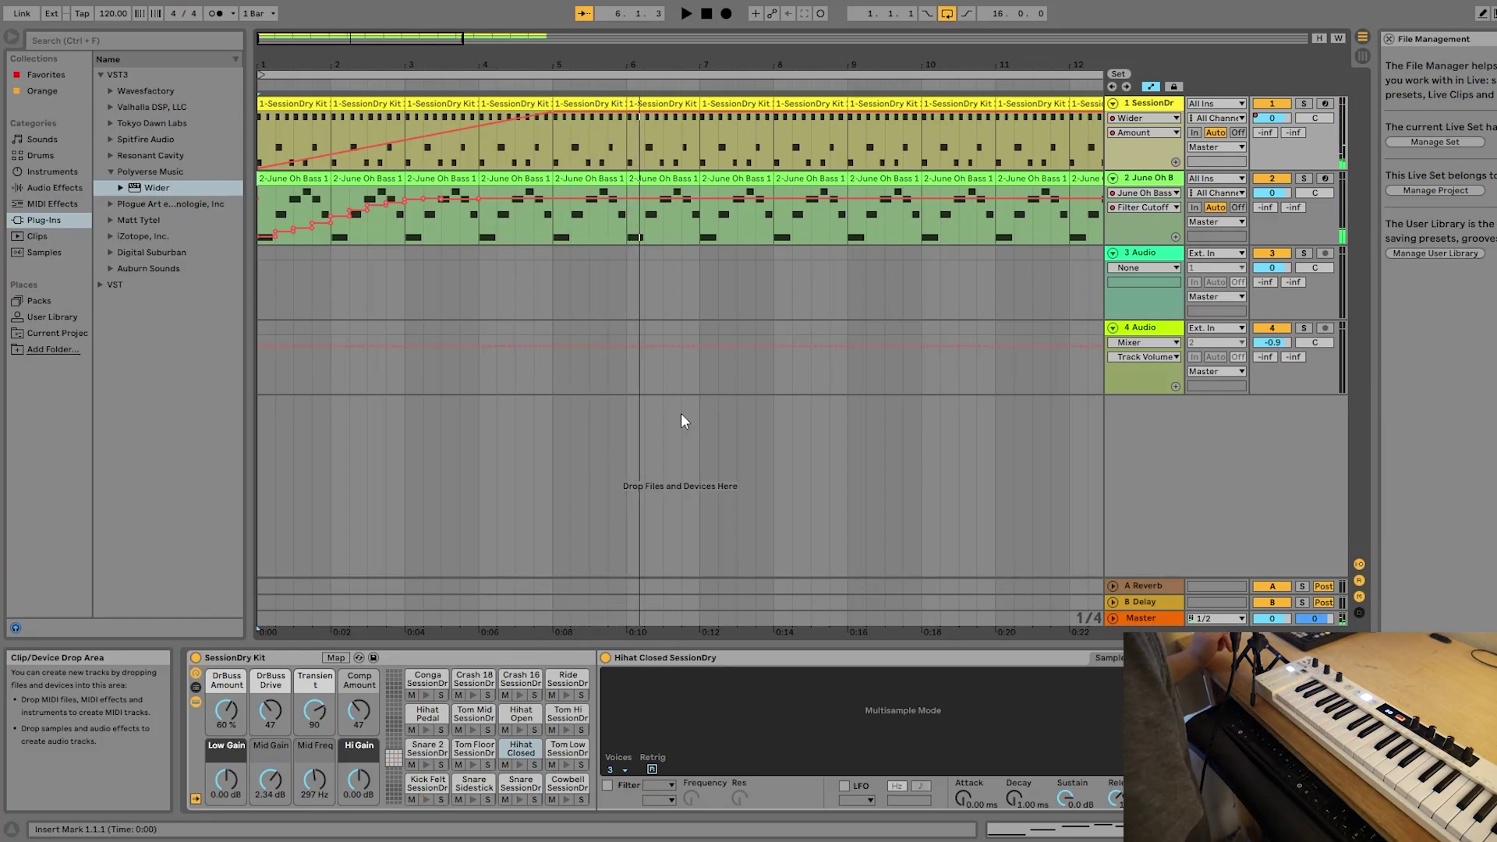
Step: Switch the drum track's automation lane back to Mixer Track Volume to show the V-dip envelope
click(1126, 120)
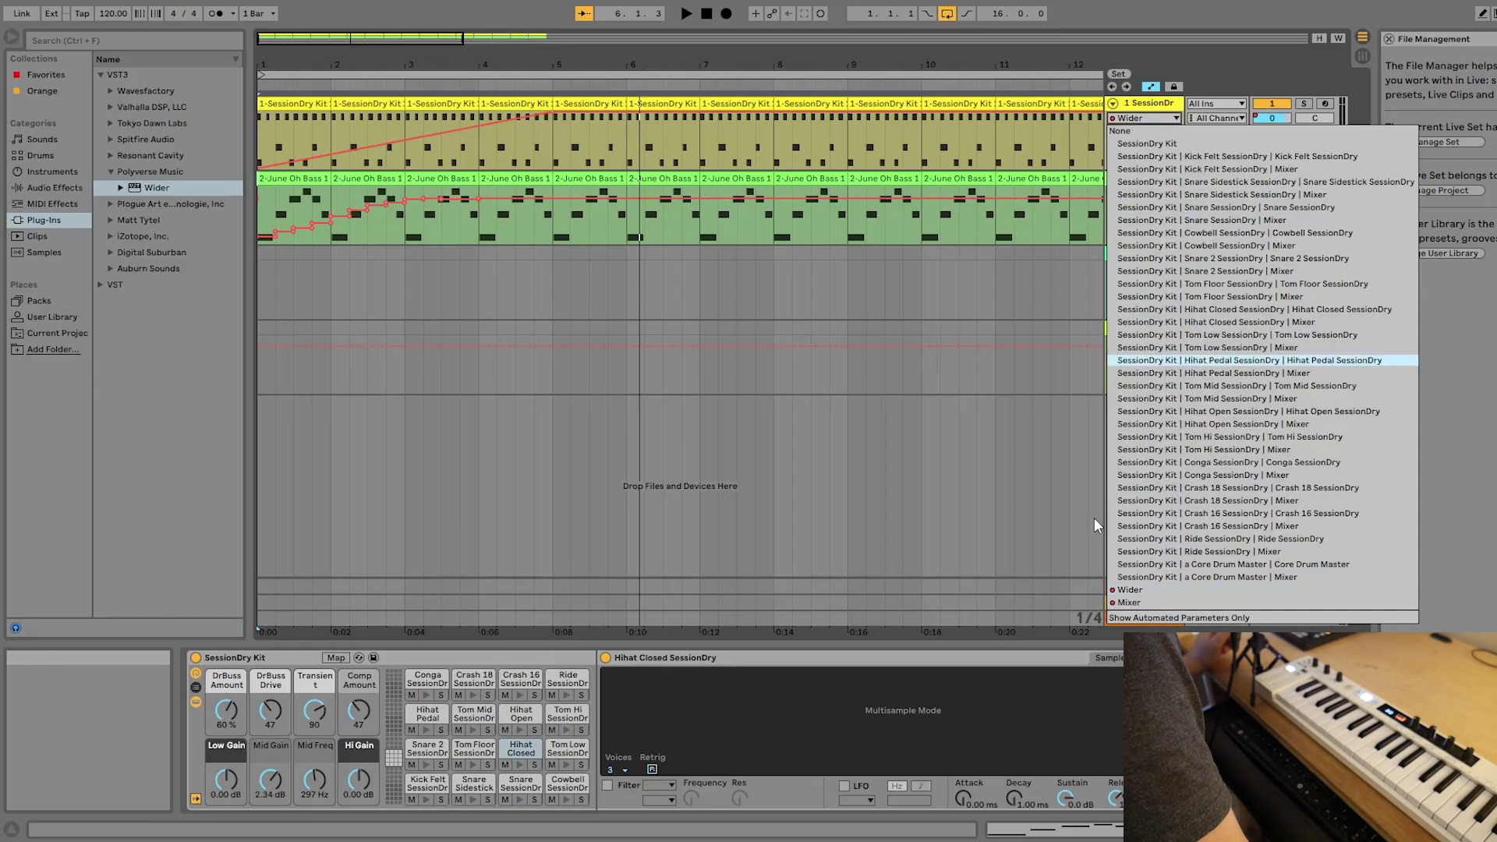
click(1128, 603)
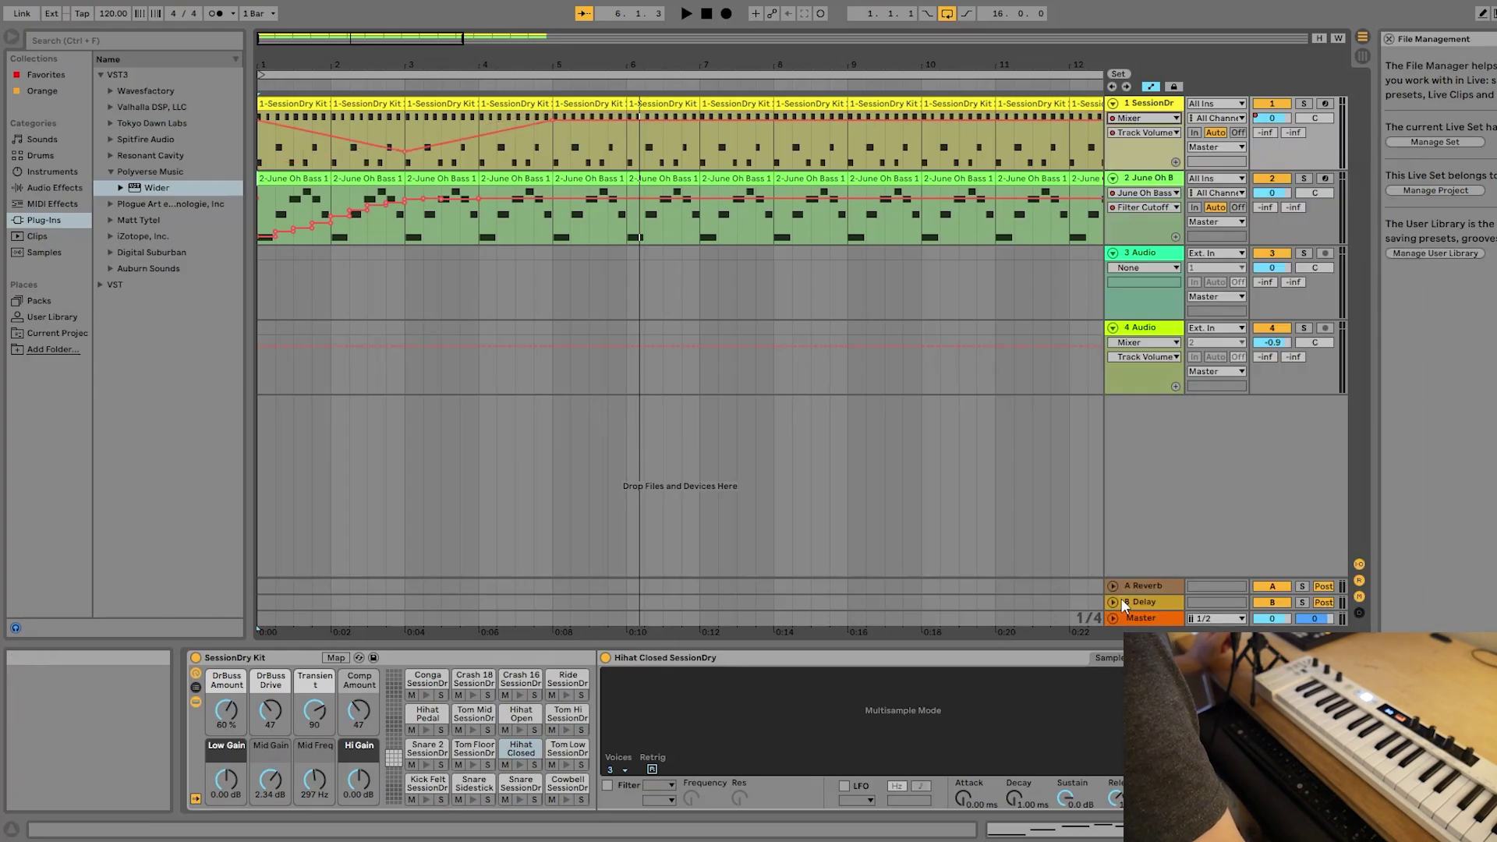